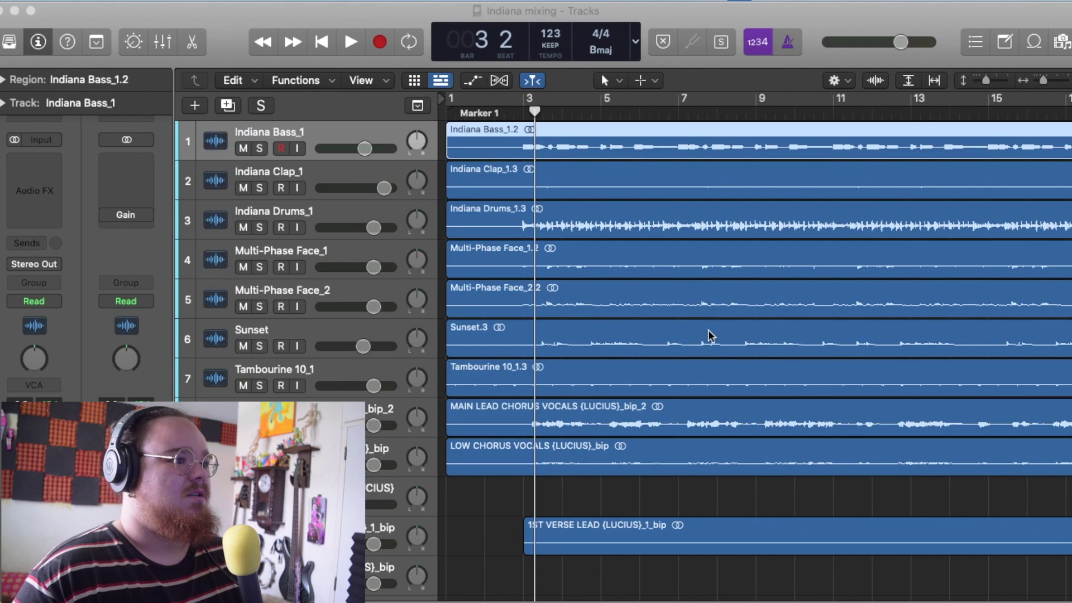
Solo Multi-Phase Face_1 and play it, stopping at bar 8
left_click(317, 255)
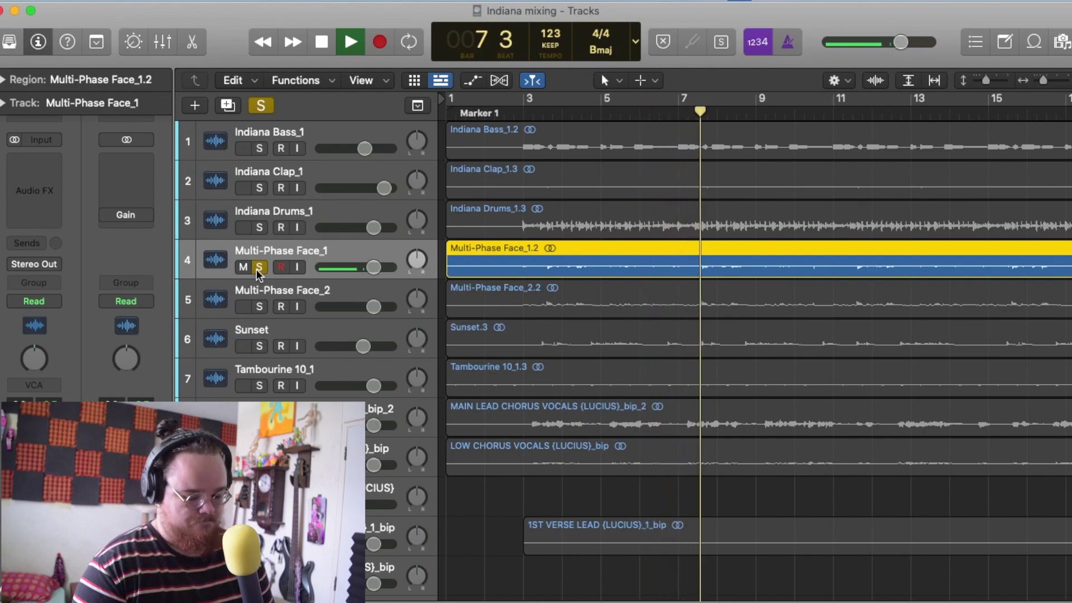
key("space")
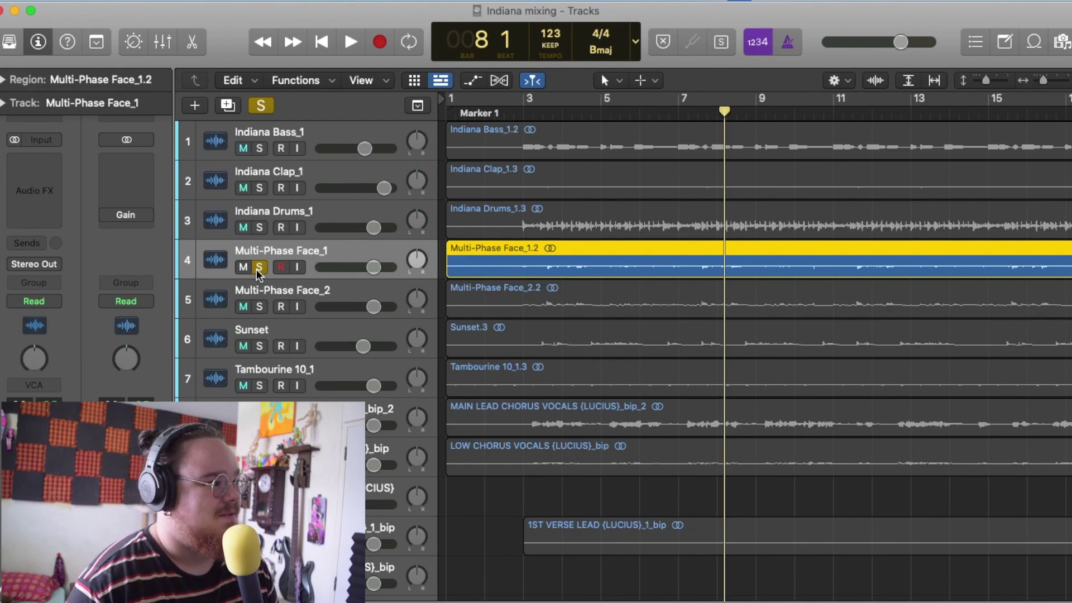
Browse the Audio FX plug-in list, then close it without adding an effect
left_click(35, 190)
mouse_move(218, 227)
mouse_move(369, 240)
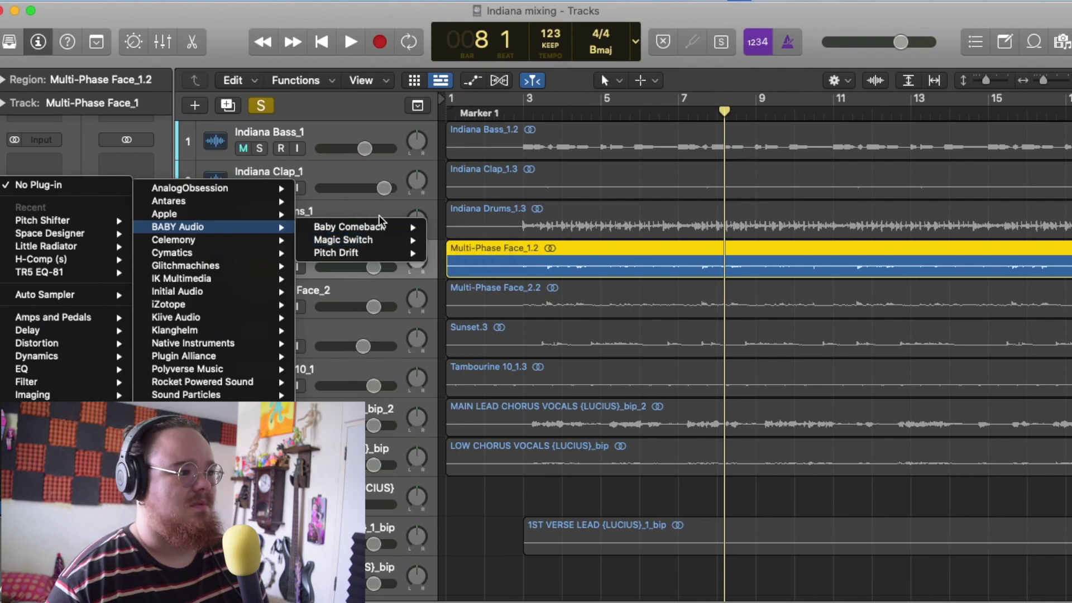
left_click(374, 214)
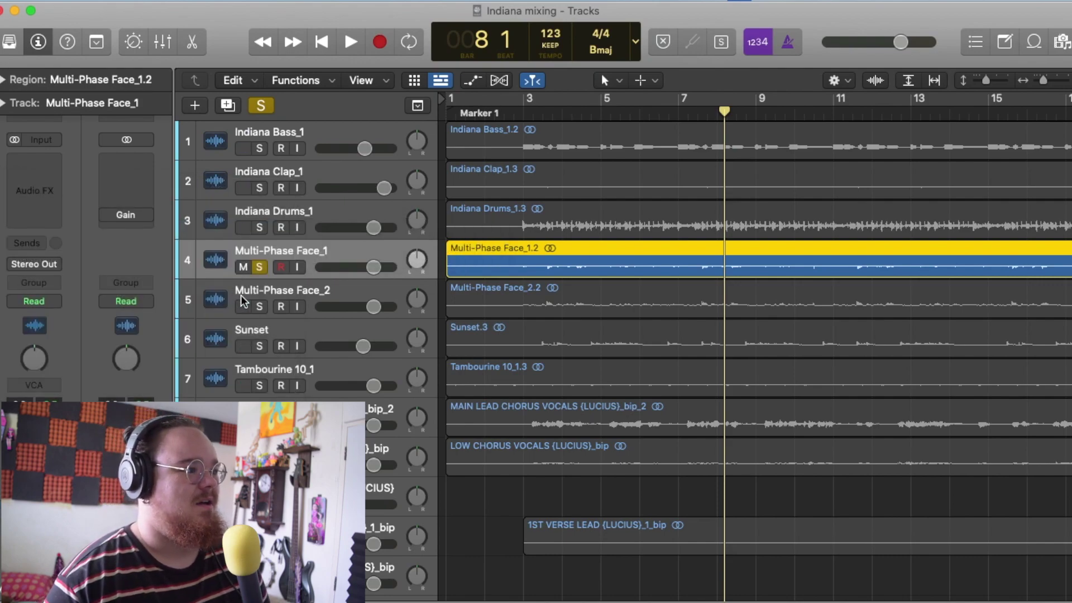
Solo Multi-Phase Face_2 alongside Face_1 and play from bar 3
left_click(244, 300)
left_click(260, 306)
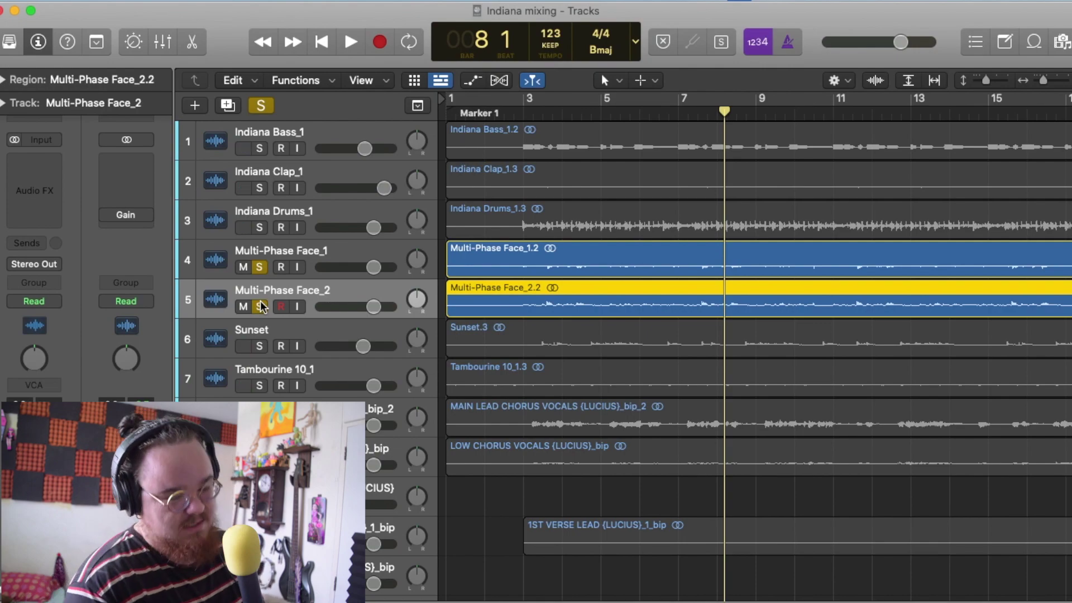
key("comma")
key("comma")
key("comma")
key("comma")
key("comma")
key("space")
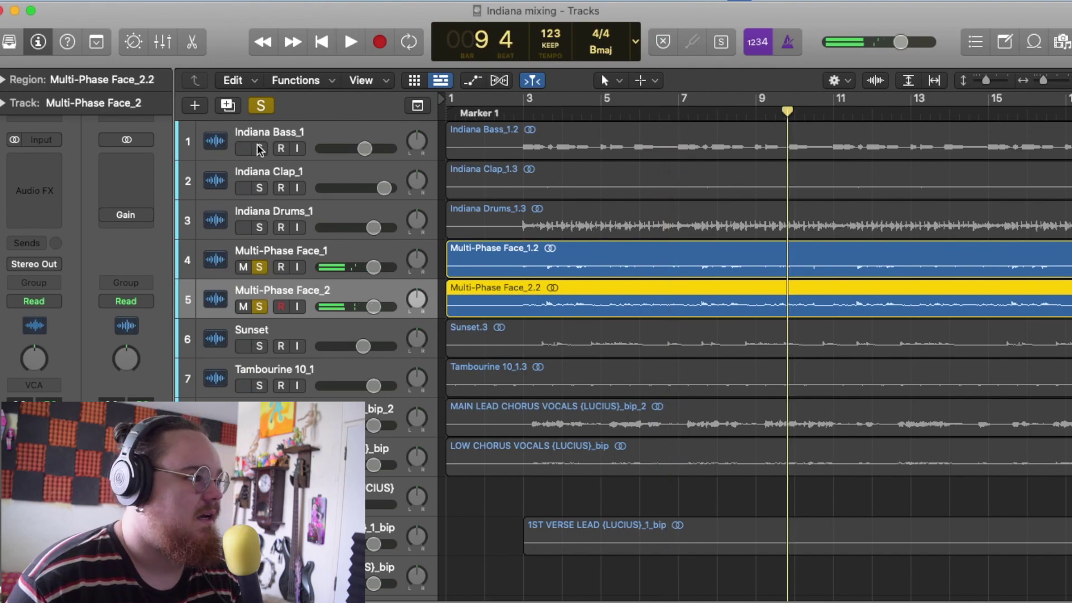
Add Indiana Bass_1 to the solo group and audition it, stopping near bar 15
left_click(259, 148)
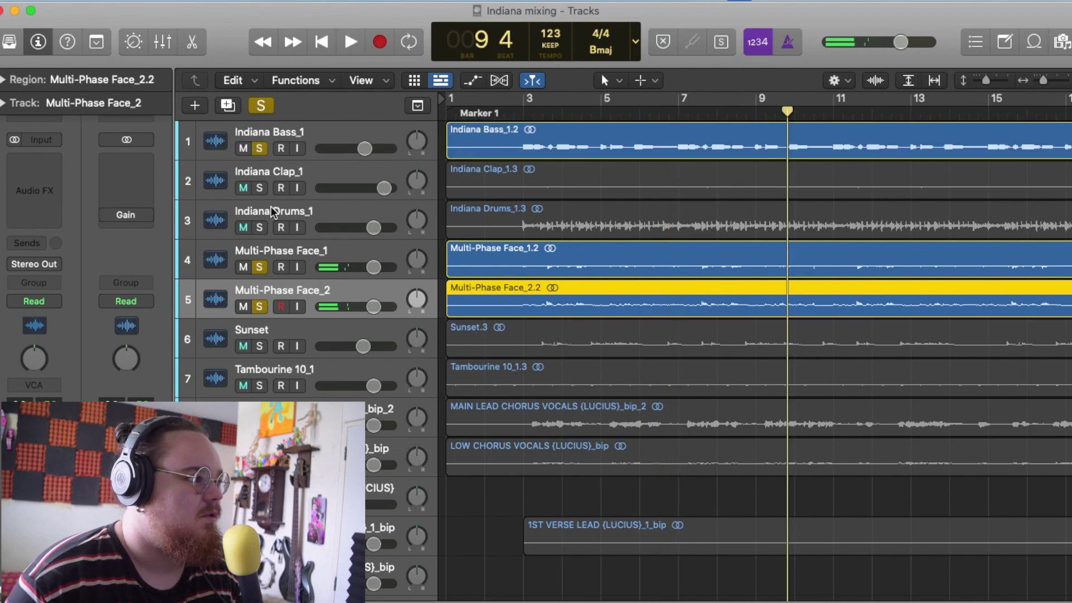
key("space")
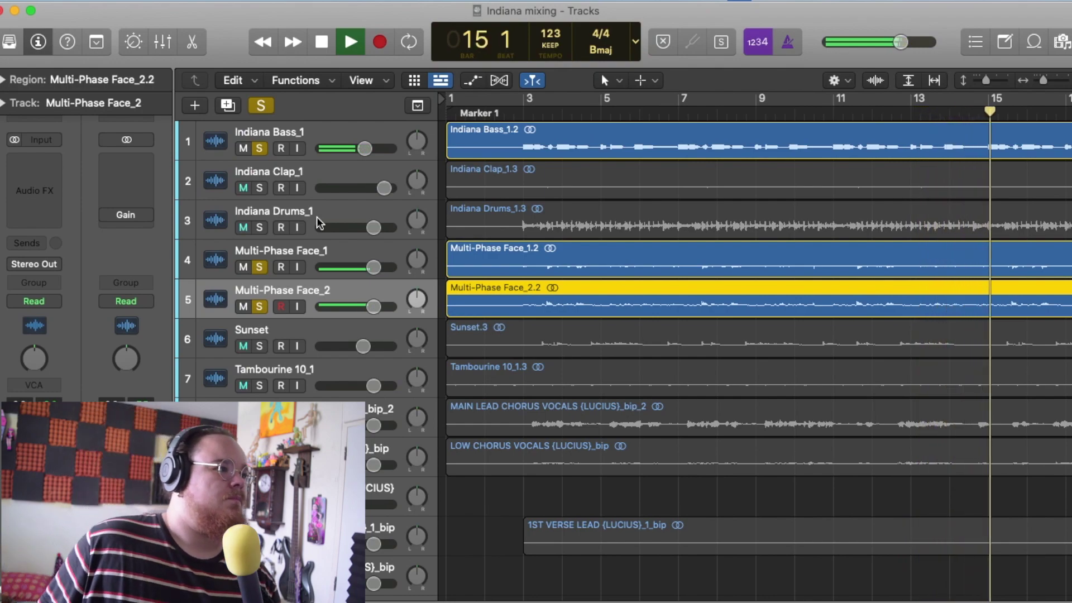
key("space")
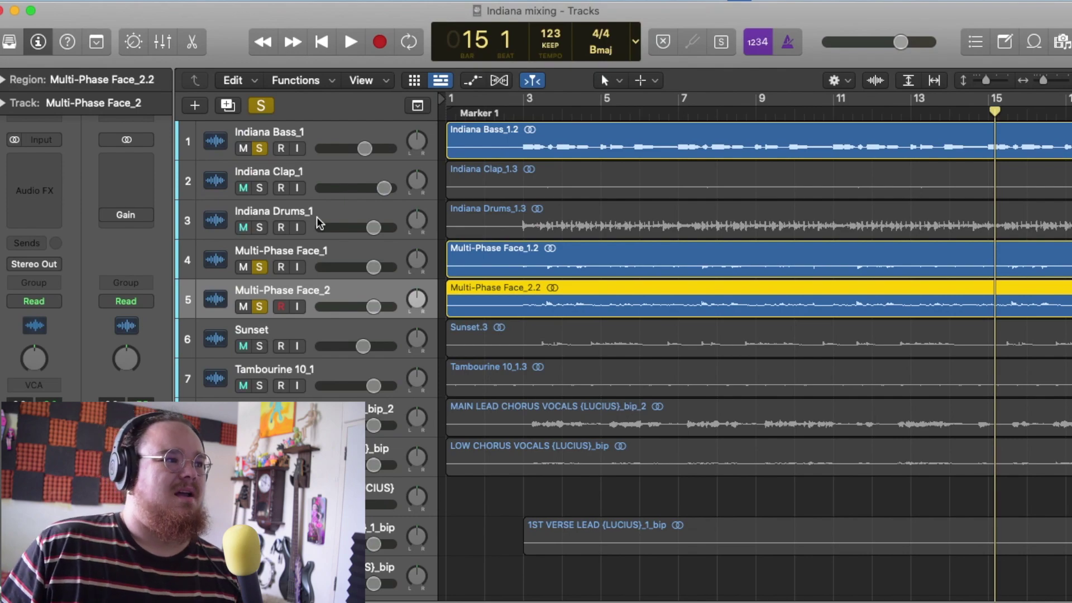
key("space")
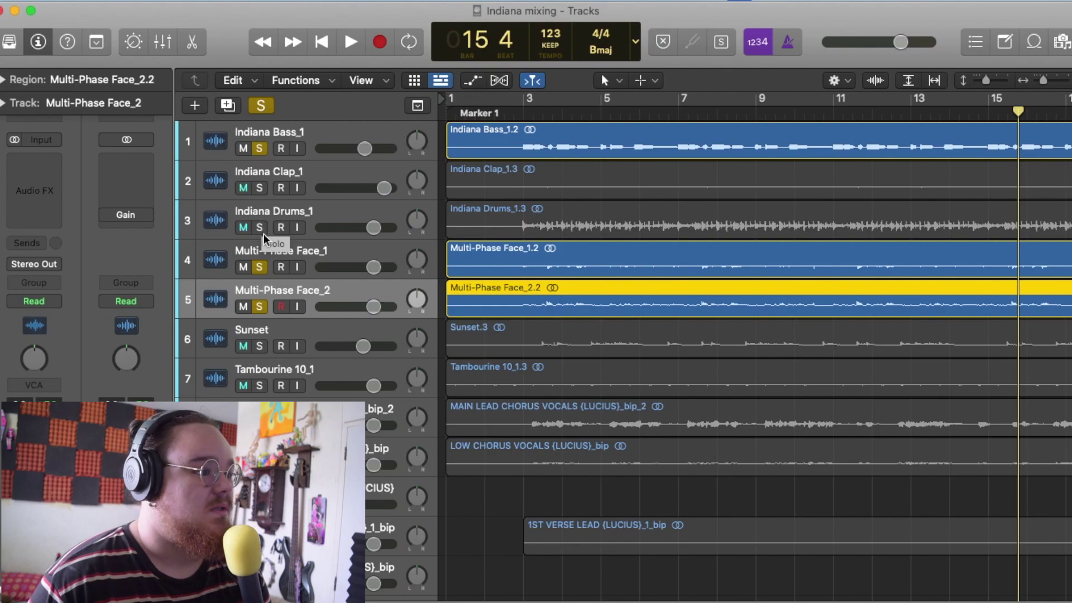
Briefly solo Sunset, move the playhead to bar 3, then unsolo Sunset
left_click(259, 346)
left_click(528, 112)
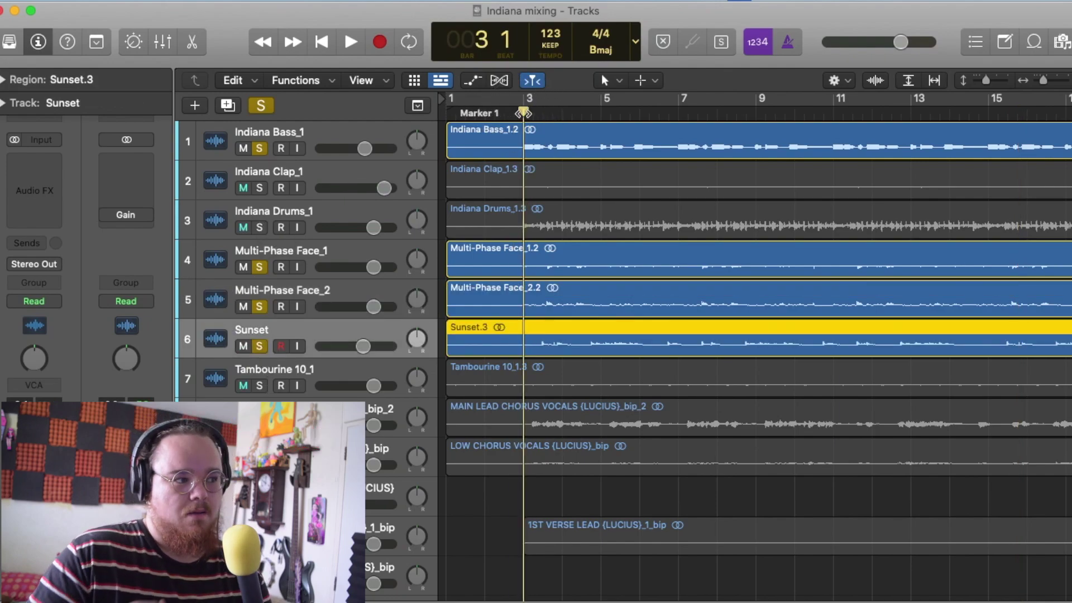
left_click(259, 187)
Solo Indiana Clap_1 and Indiana Drums_1 with the group and resume playback
left_click(259, 346)
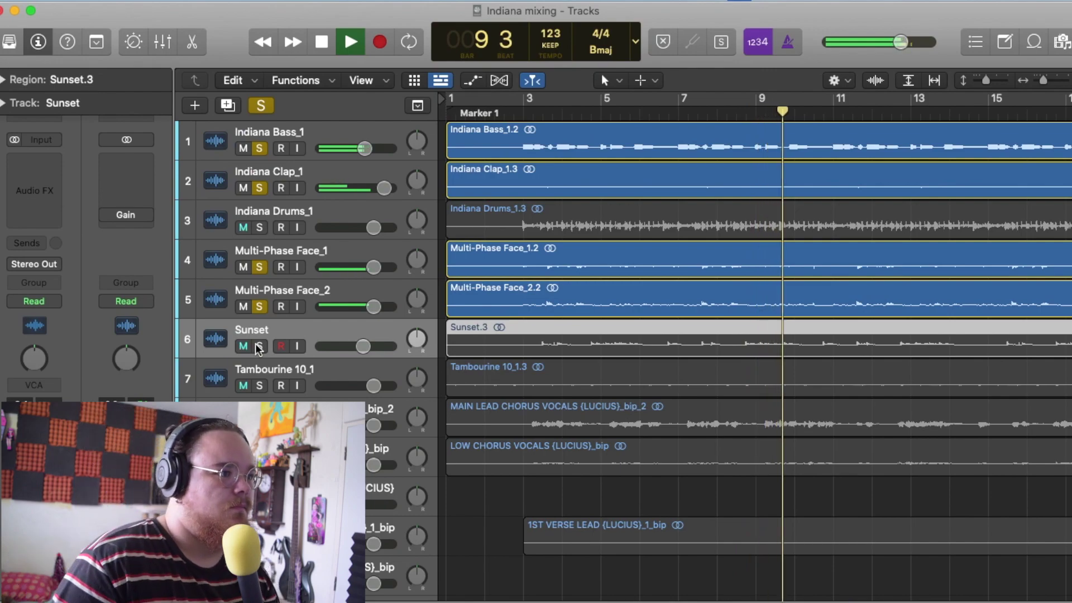
key("space")
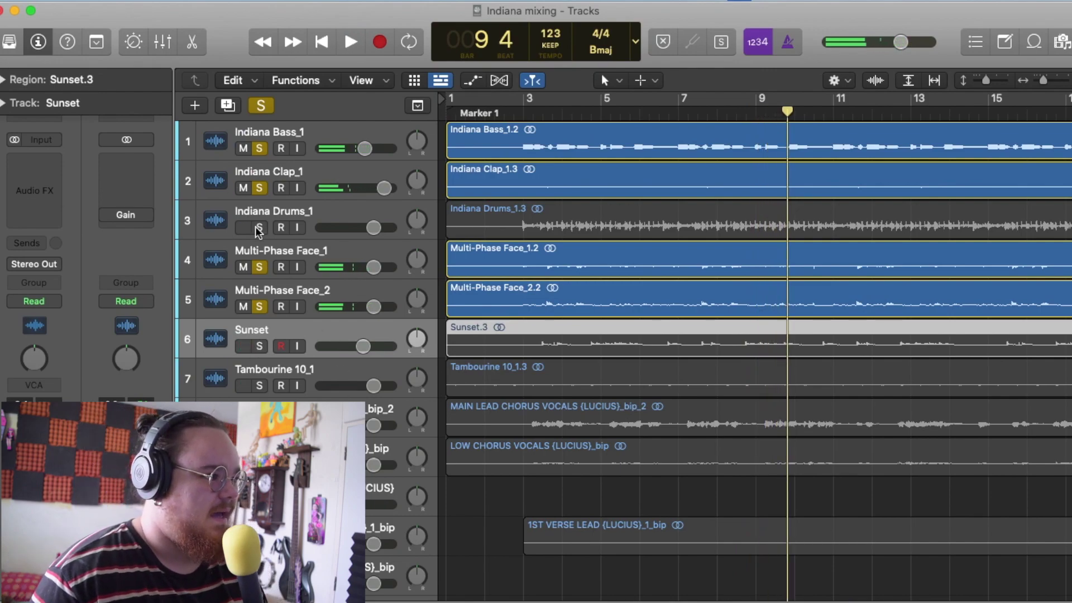
left_click(258, 228)
key("space")
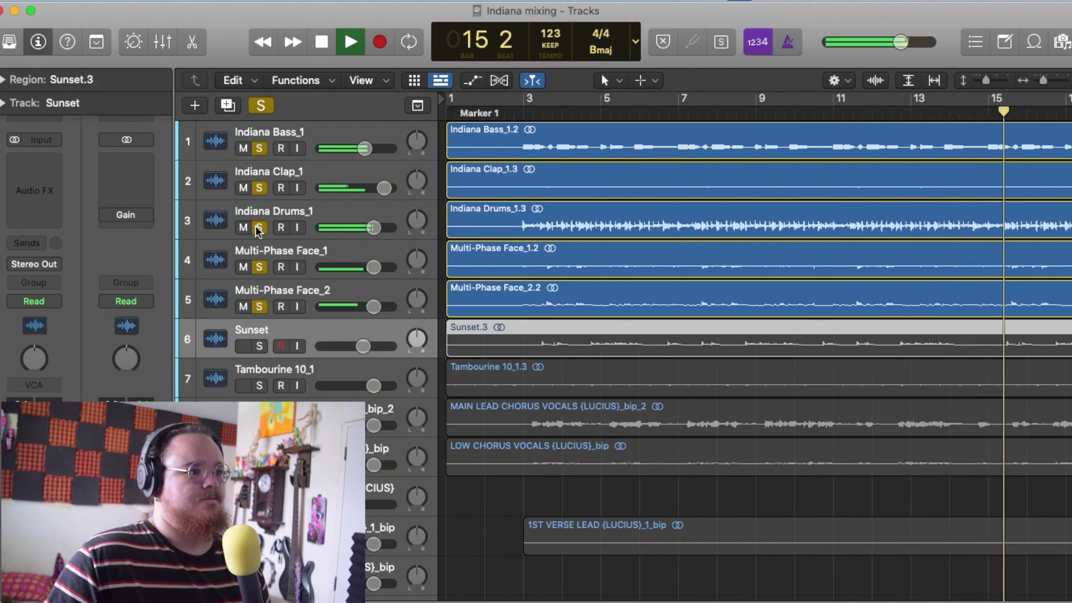
Audition the five soloed tracks, then stop and return to Marker 1 at bar 3
key("space")
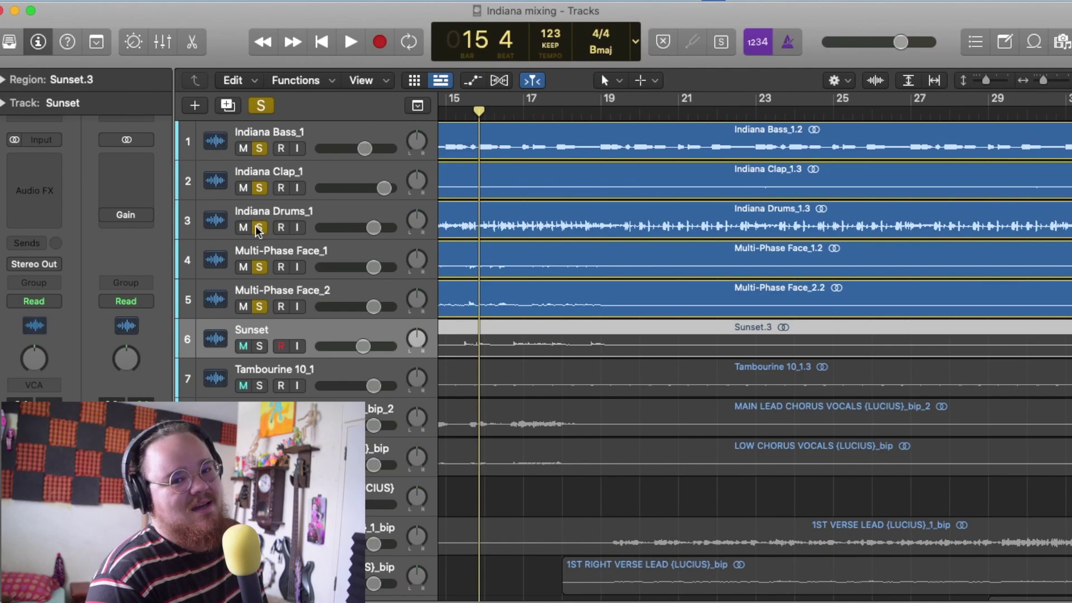
key("space")
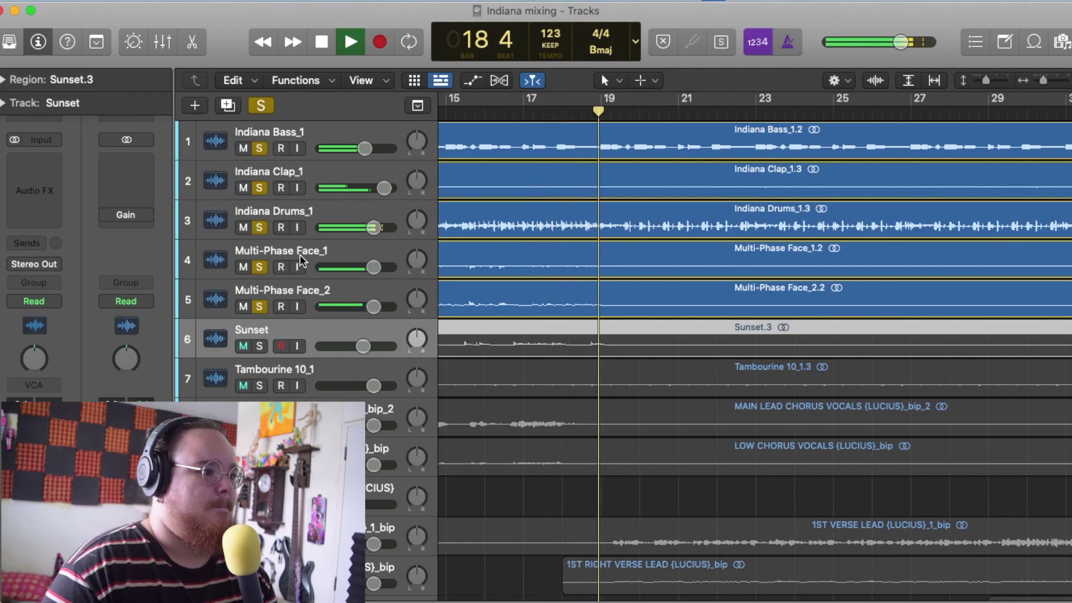
key("space")
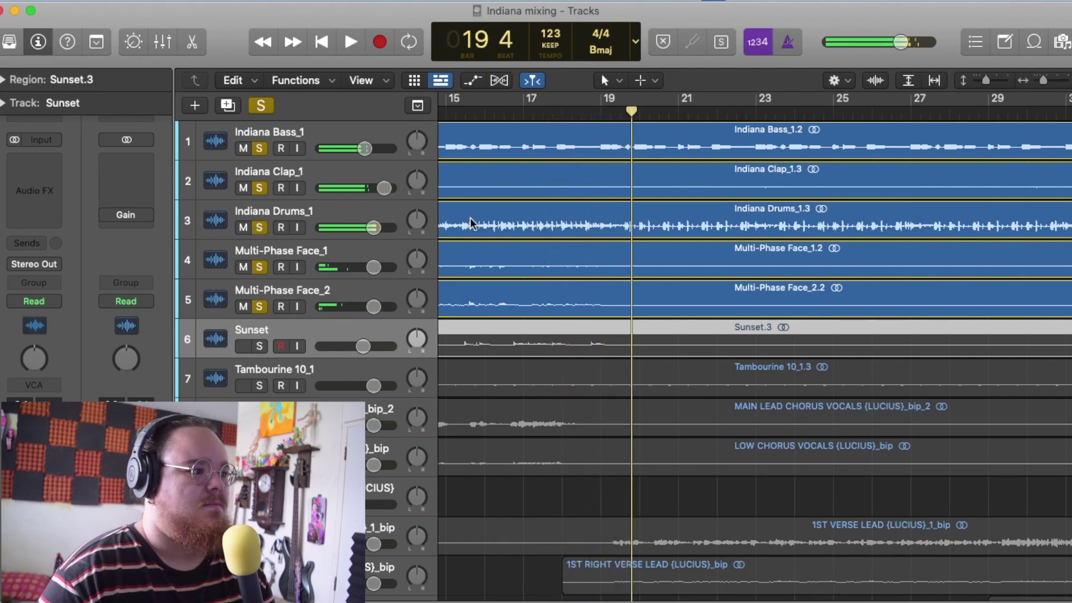
key("alt+comma")
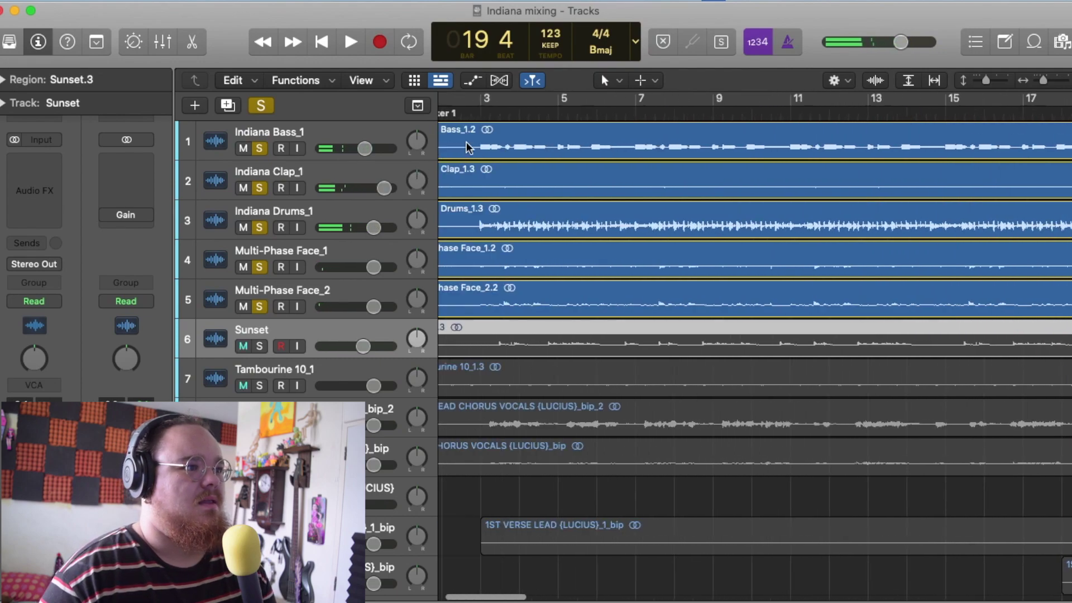
Add Tambourine 10_1 to the solo group and play until just past bar 9
scroll(270, 383, "right", 1)
left_click(260, 385)
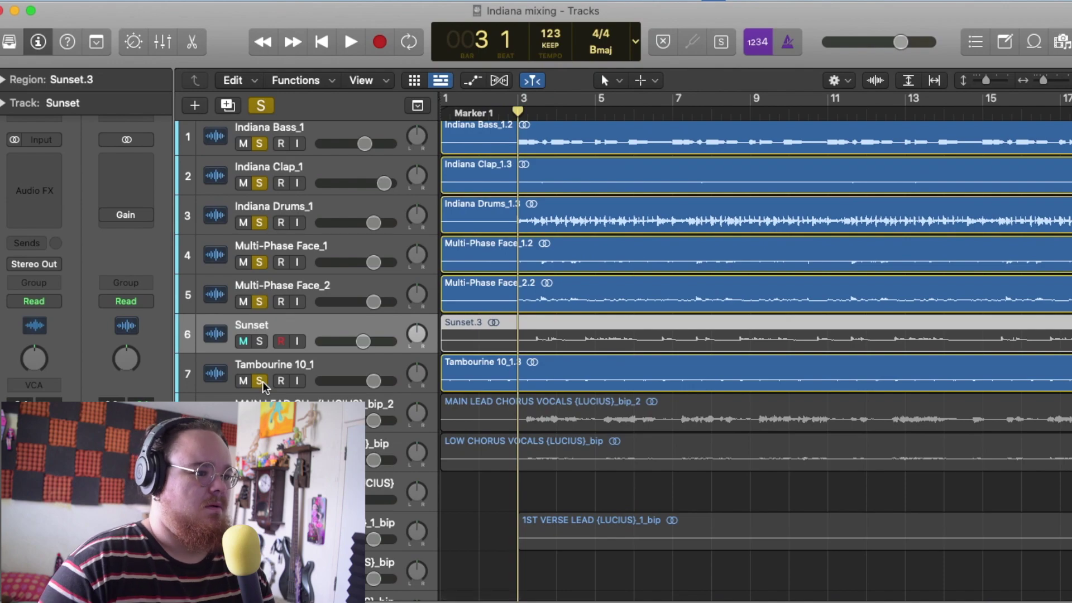
key("space")
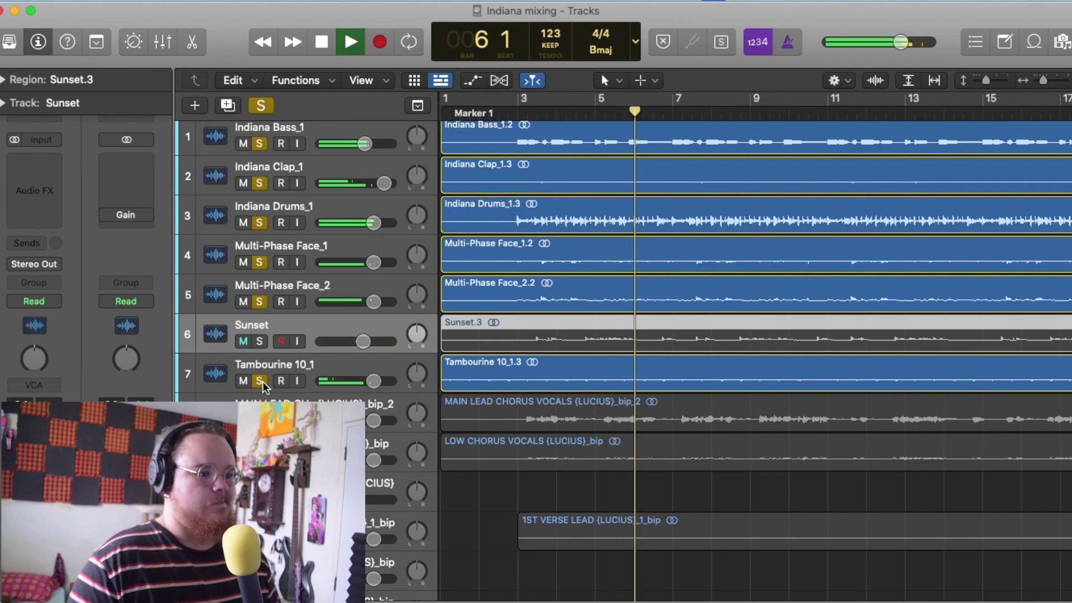
scroll(262, 381, "down", 10)
scroll(280, 373, "down", 20)
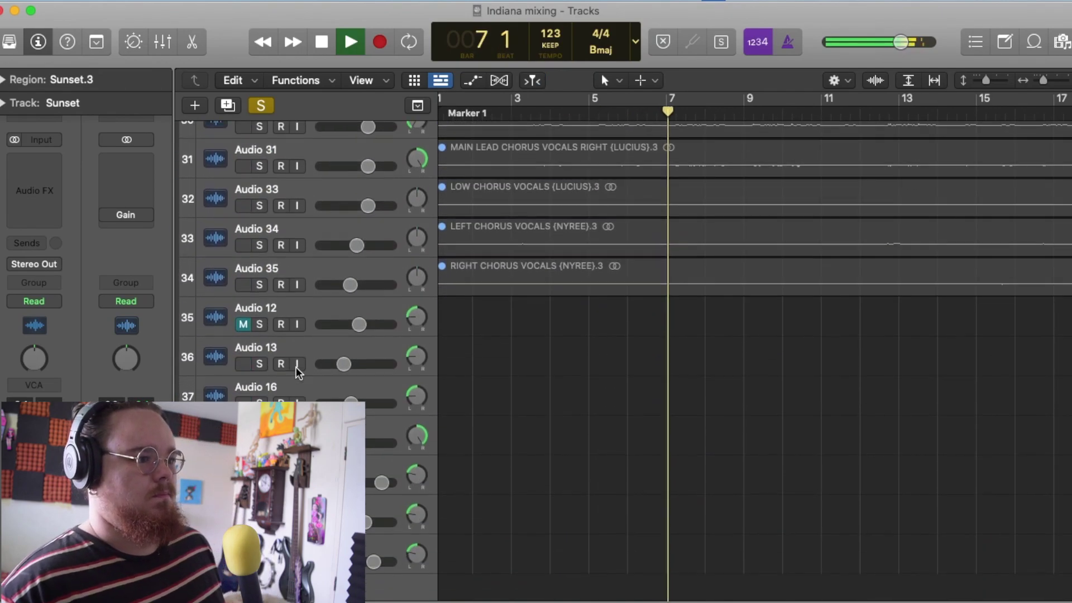
scroll(296, 366, "up", 12)
scroll(298, 367, "up", 18)
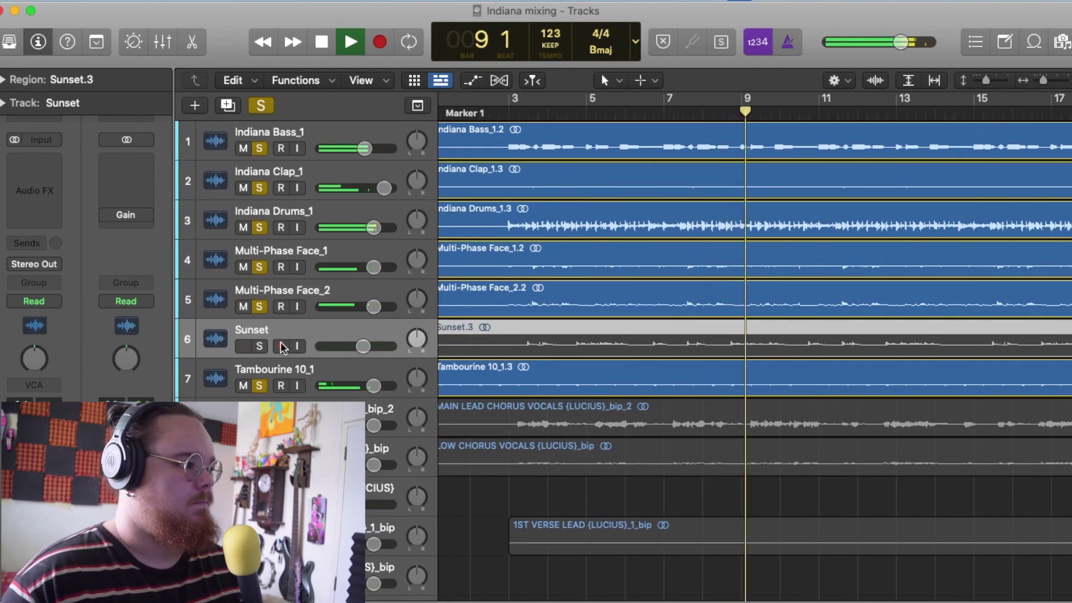
key("space")
Solo Sunset with the group and play from bar 3
left_click(259, 347)
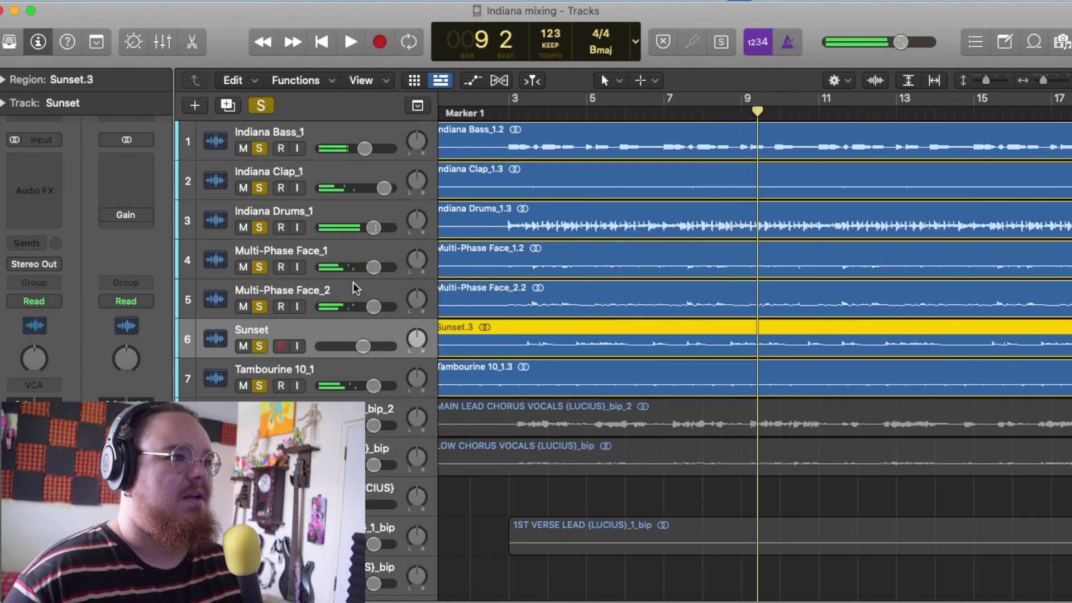
left_click(510, 102)
scroll(510, 108, "down", 1)
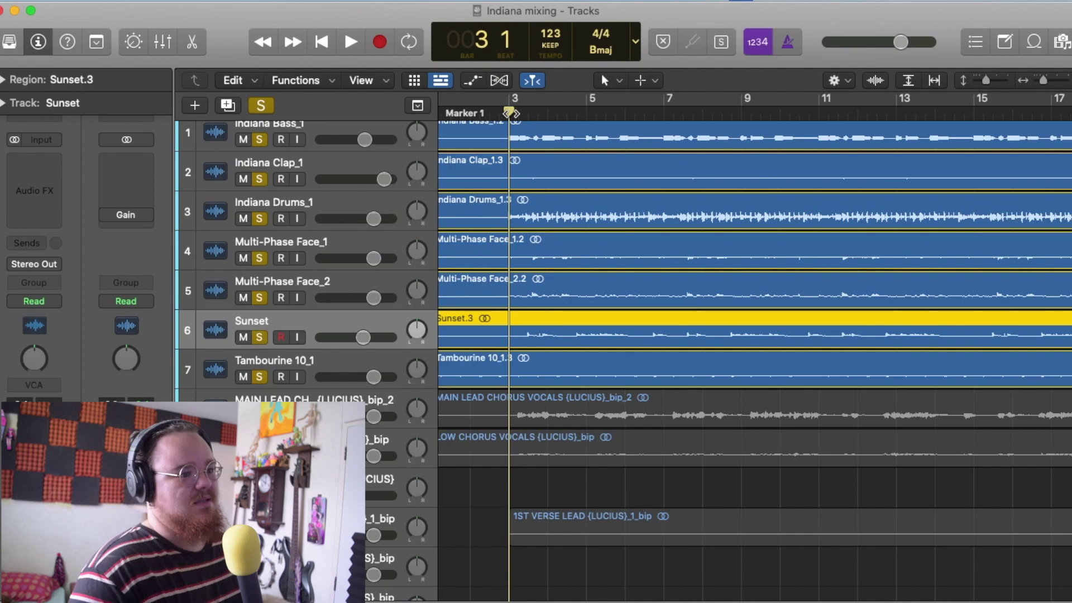
key("space")
scroll(623, 354, "down", 2)
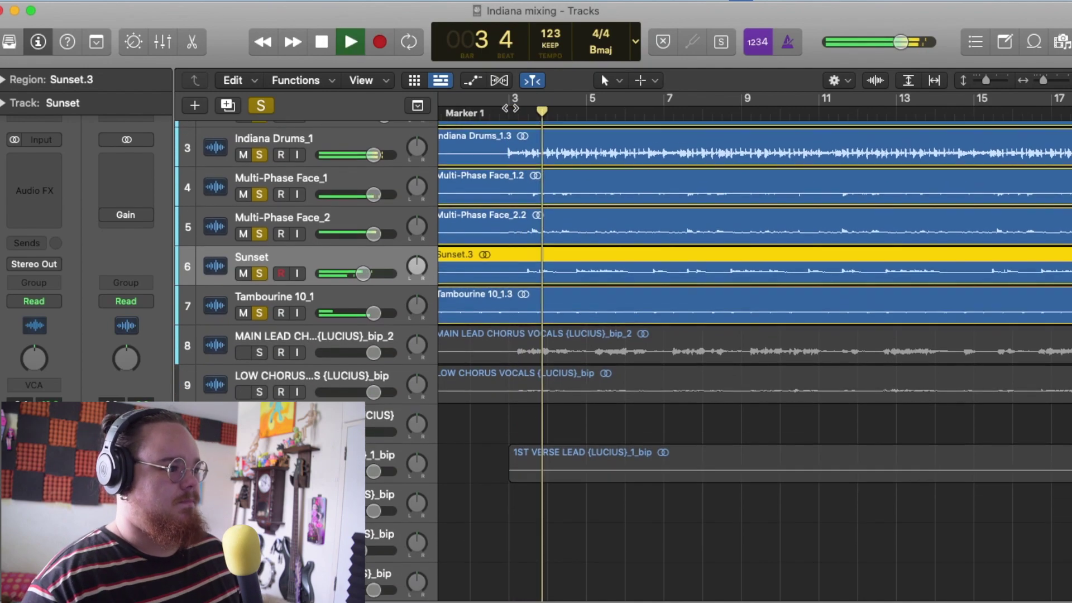
scroll(260, 196, "down", 1)
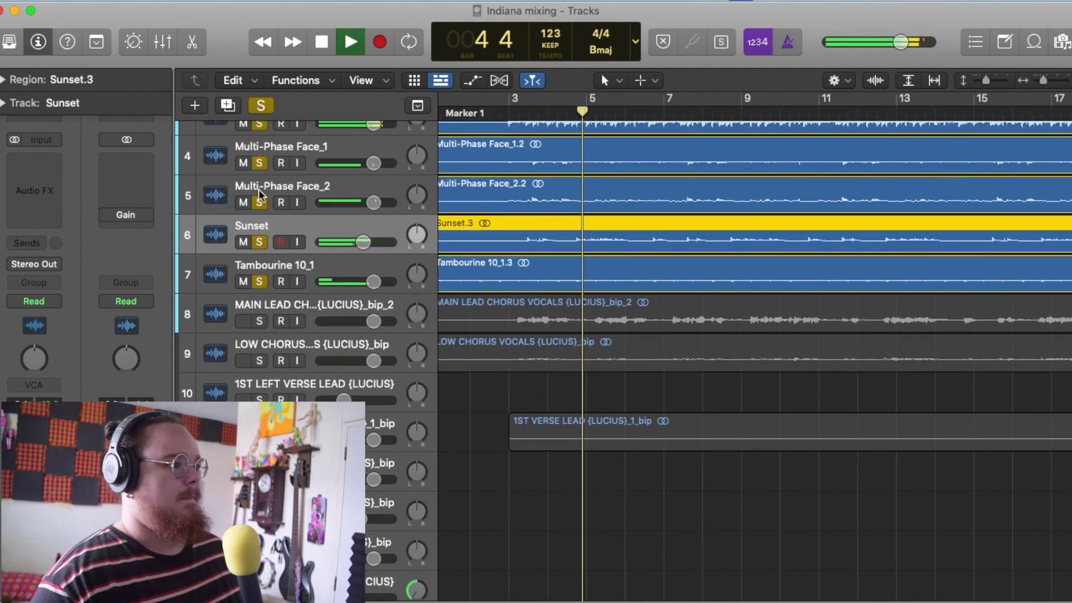
Clear all solos, solo Sunset alone, then unsolo it to hear the full mix
left_click(259, 107)
left_click(259, 242)
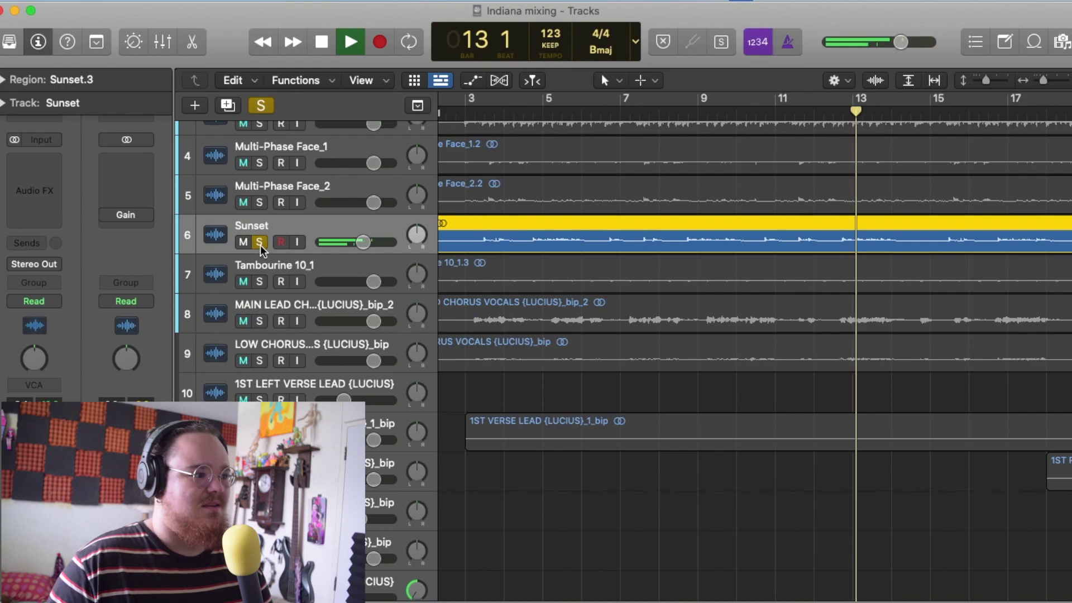
left_click(260, 246)
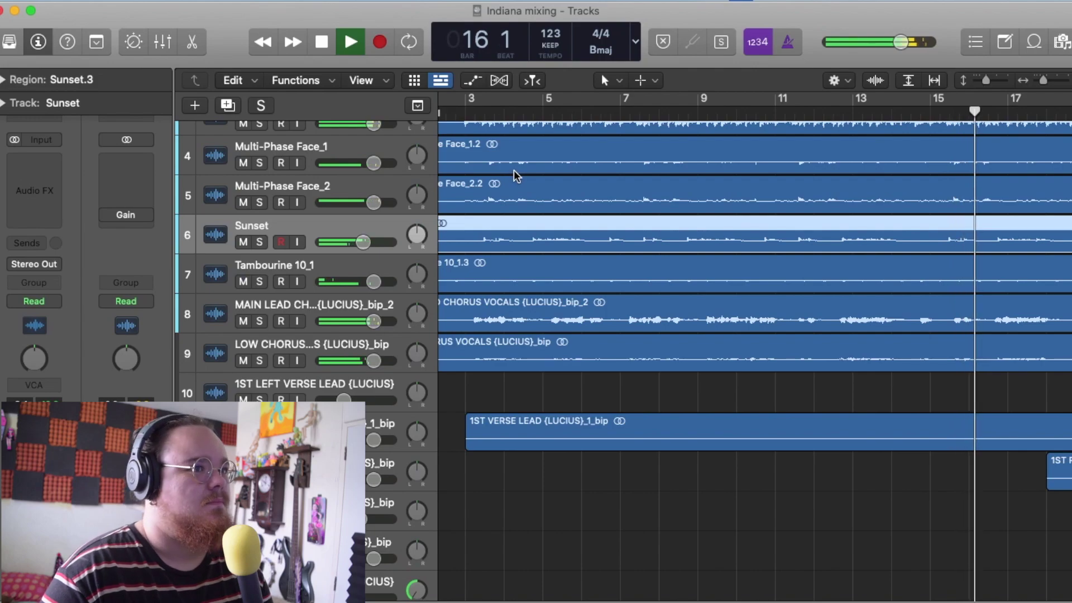
Solo the LOW CHORUS vocal and audition it from bar 3
key("space")
scroll(514, 176, "down", 20)
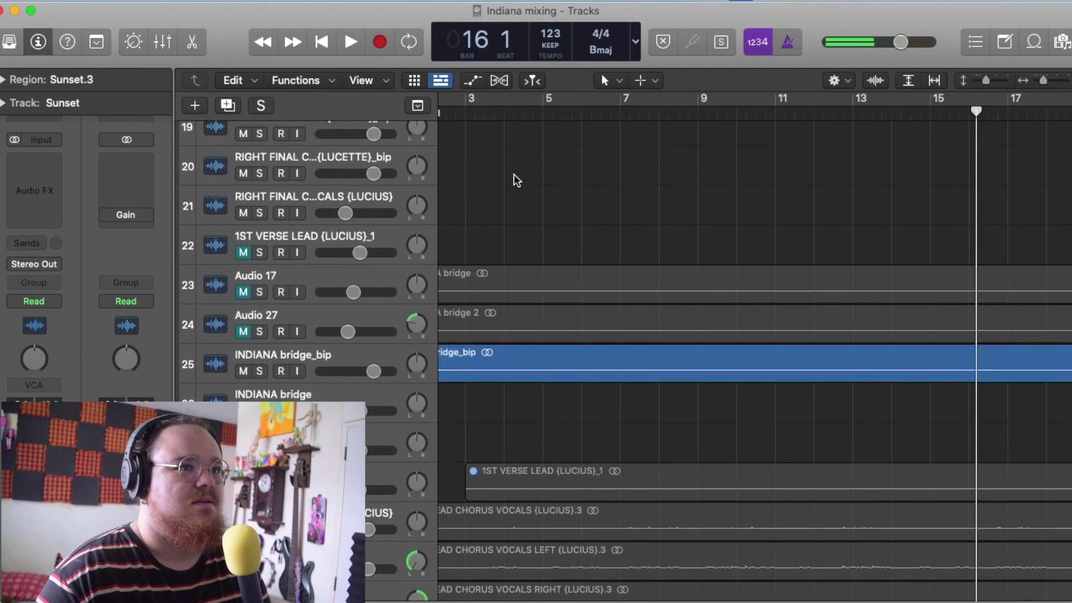
scroll(515, 177, "up", 20)
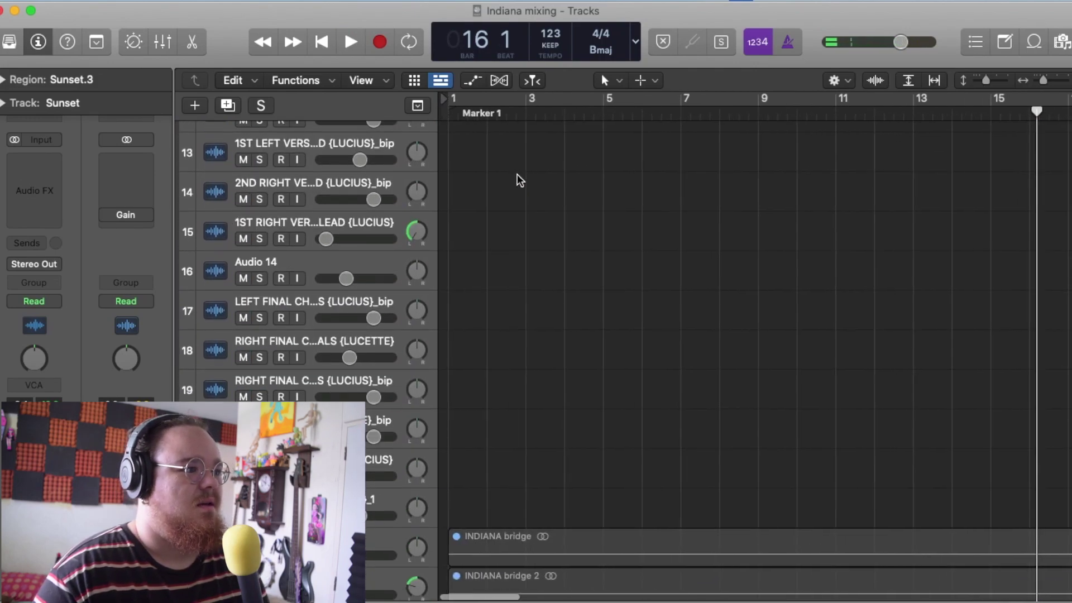
scroll(516, 177, "right", 3)
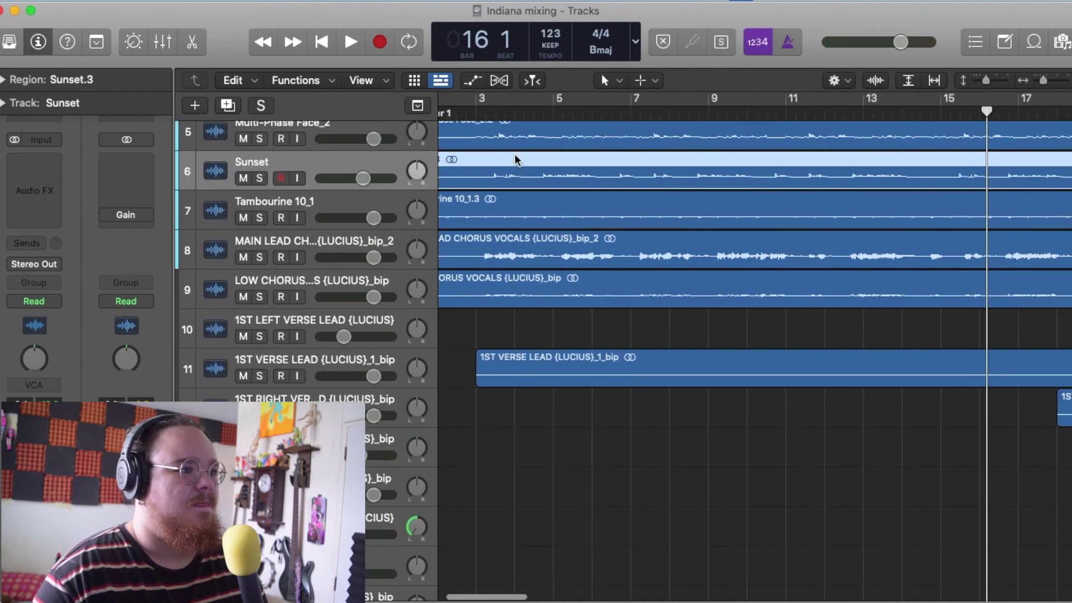
left_click(495, 114)
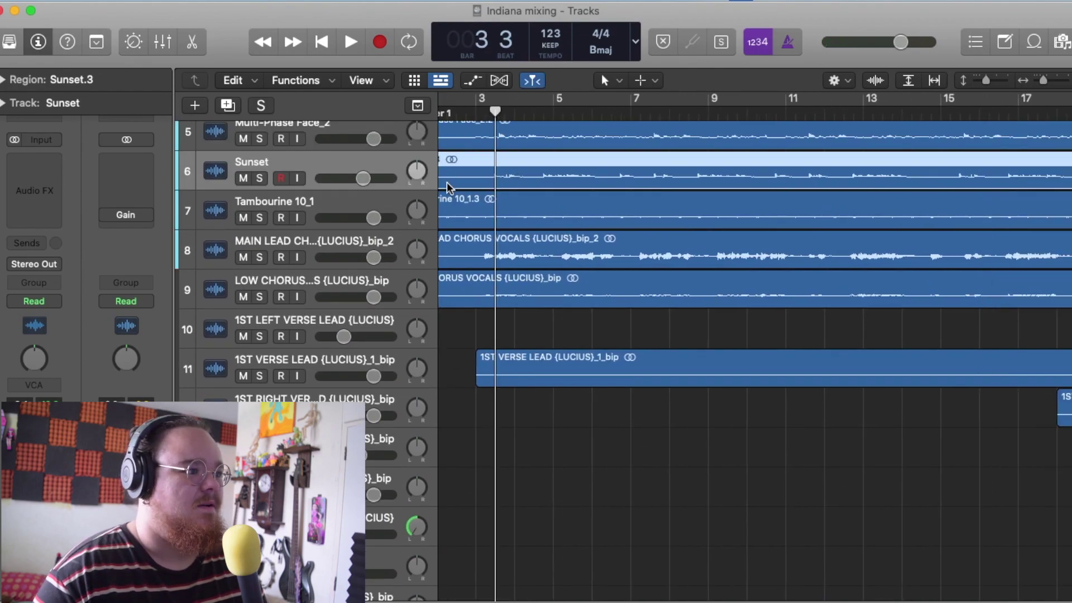
left_click(258, 296)
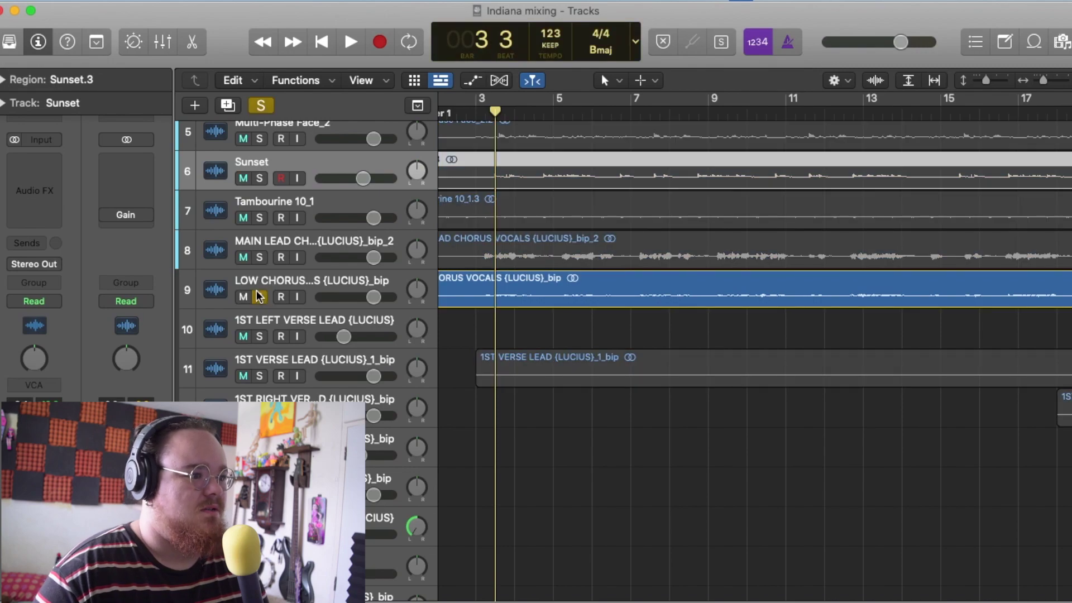
key("space")
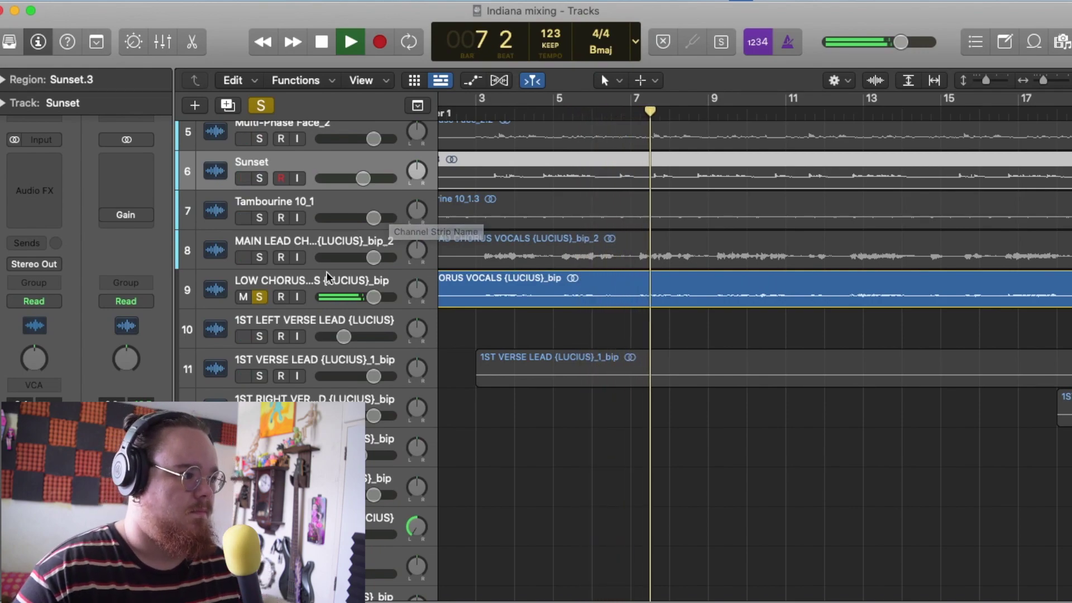
key("space")
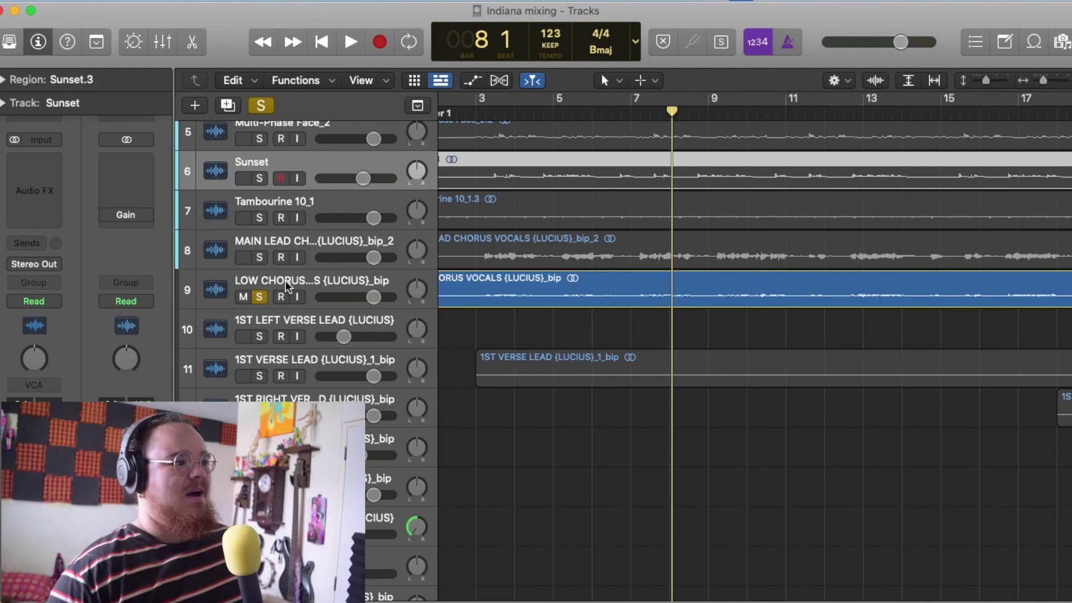
Add MAIN LEAD CHORUS VOCALS to the solo and play both chorus vocals
left_click(260, 258)
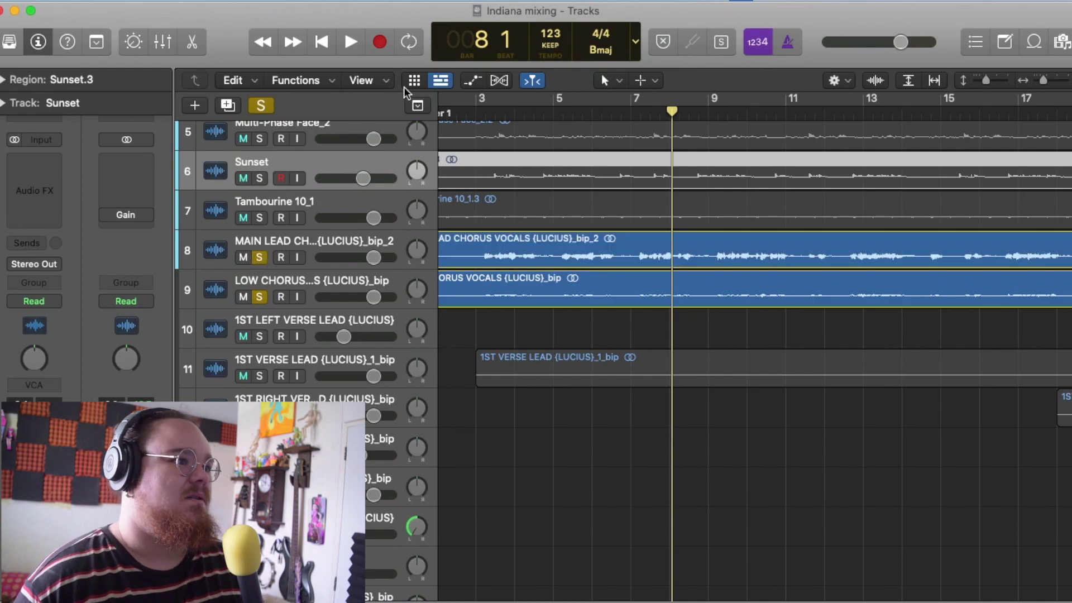
left_click(461, 105)
key("space")
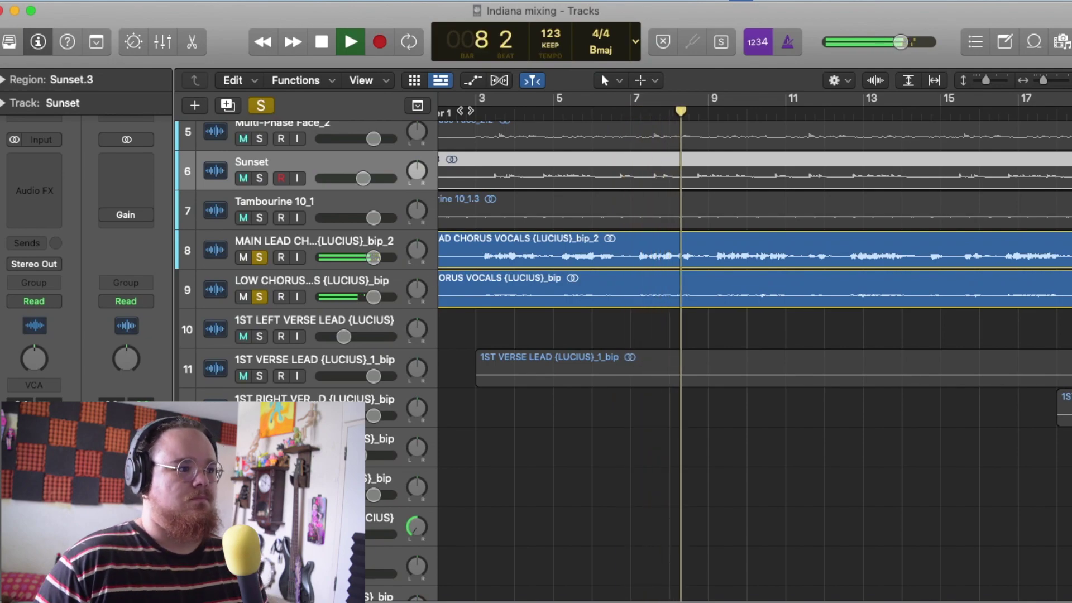
key("space")
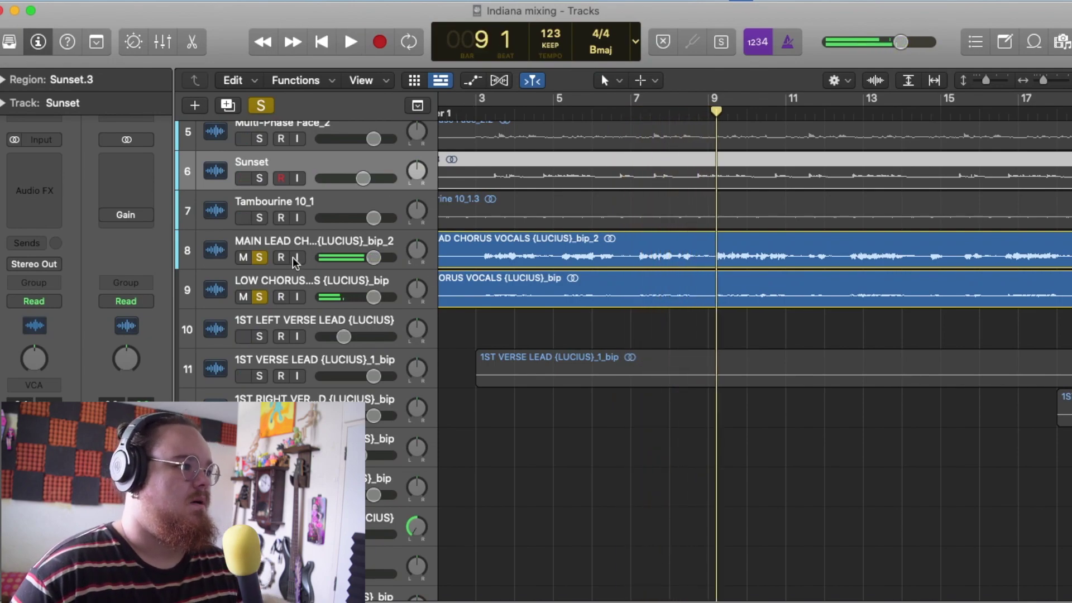
Unsolo LOW CHORUS, play the main lead chorus vocals alone, then unsolo it near bar 11
left_click(259, 303)
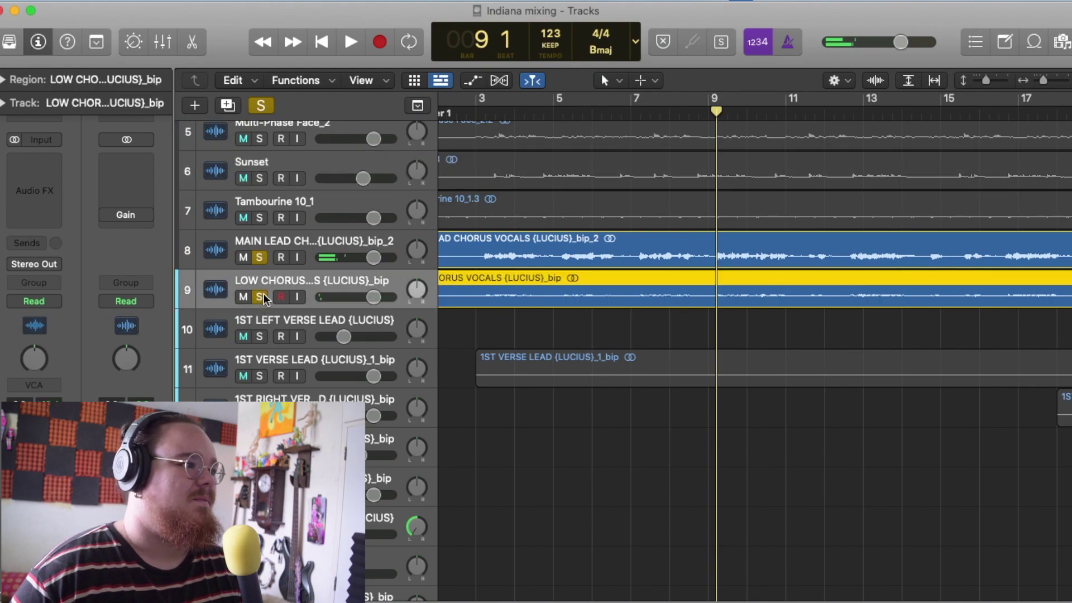
left_click(261, 295)
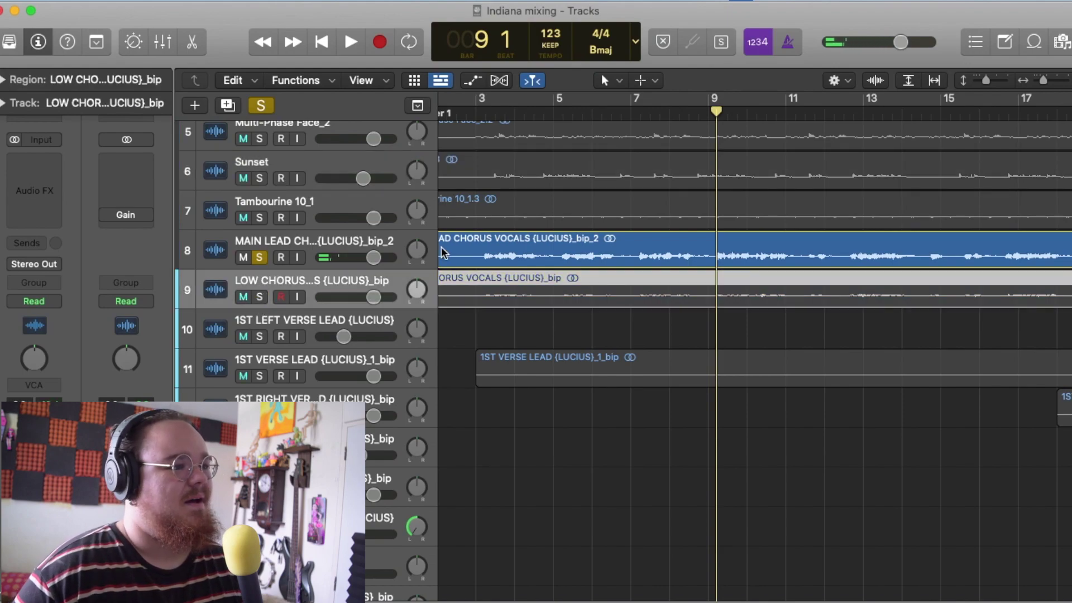
left_click(294, 241)
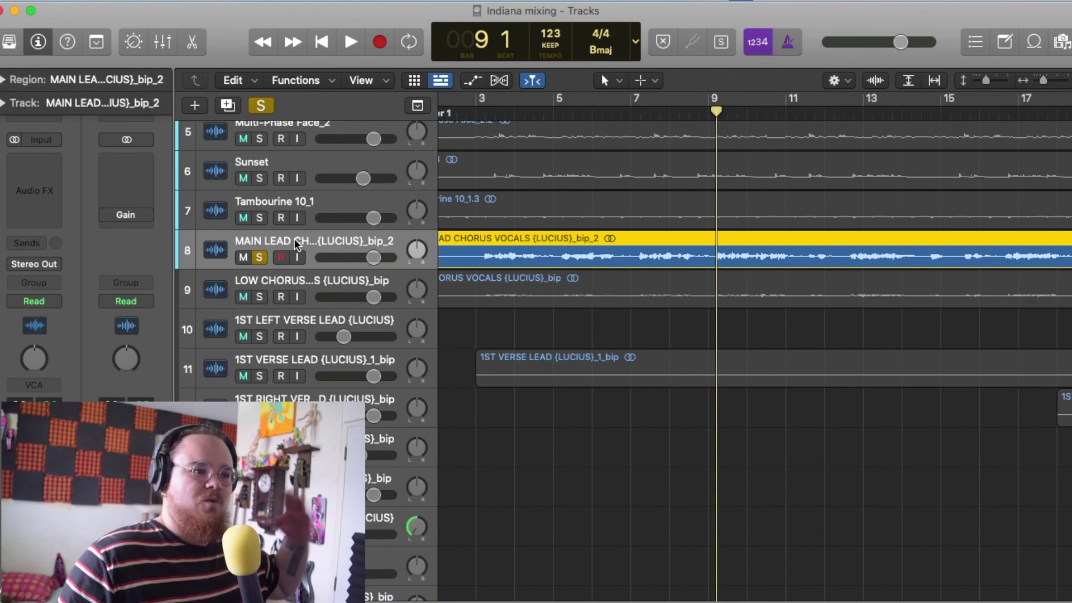
key("space")
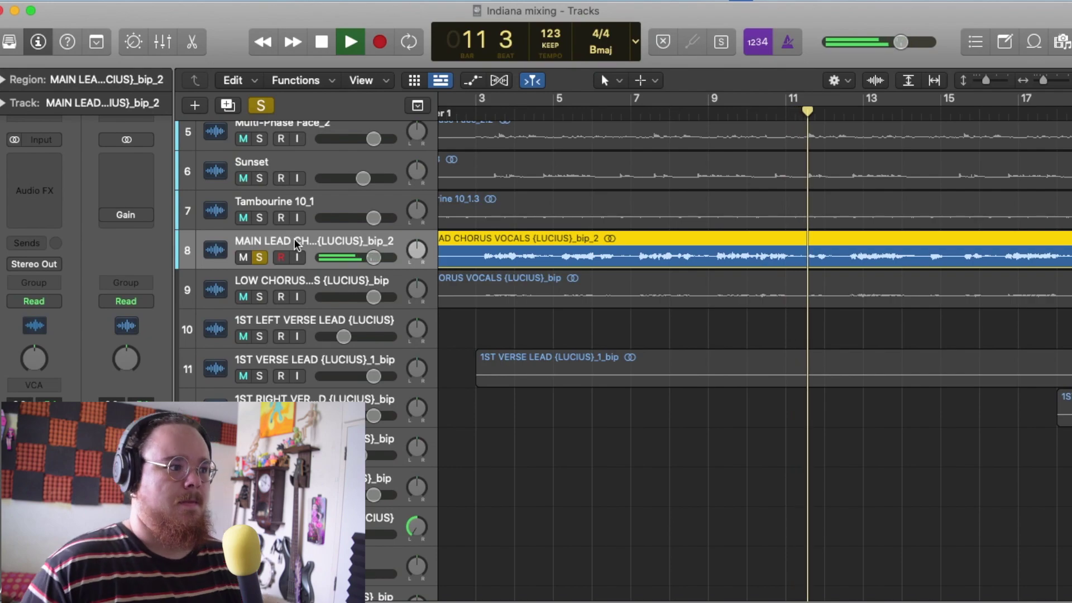
key("space")
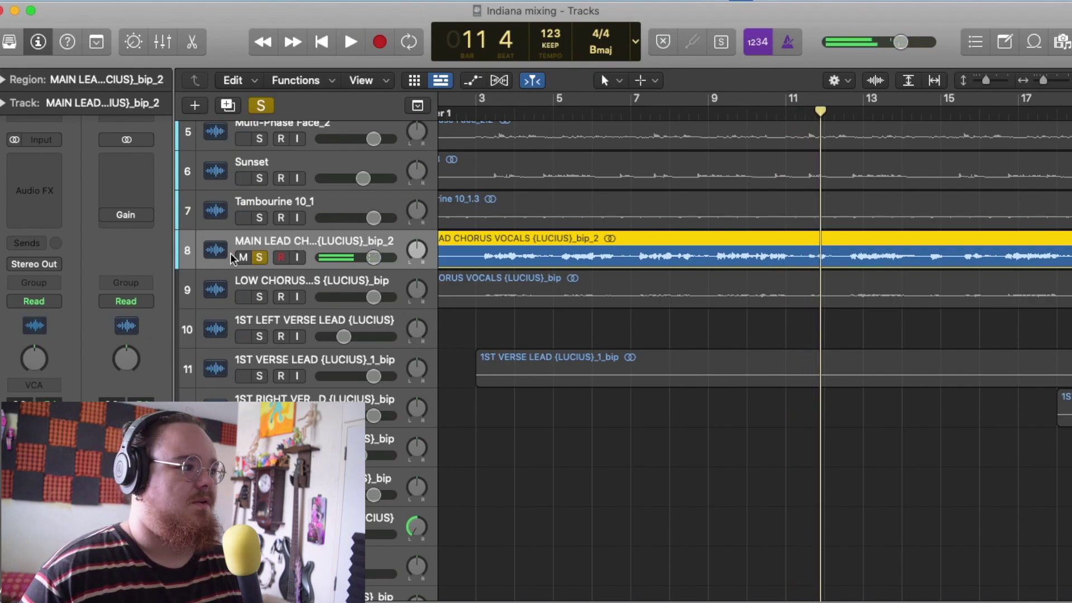
left_click(258, 257)
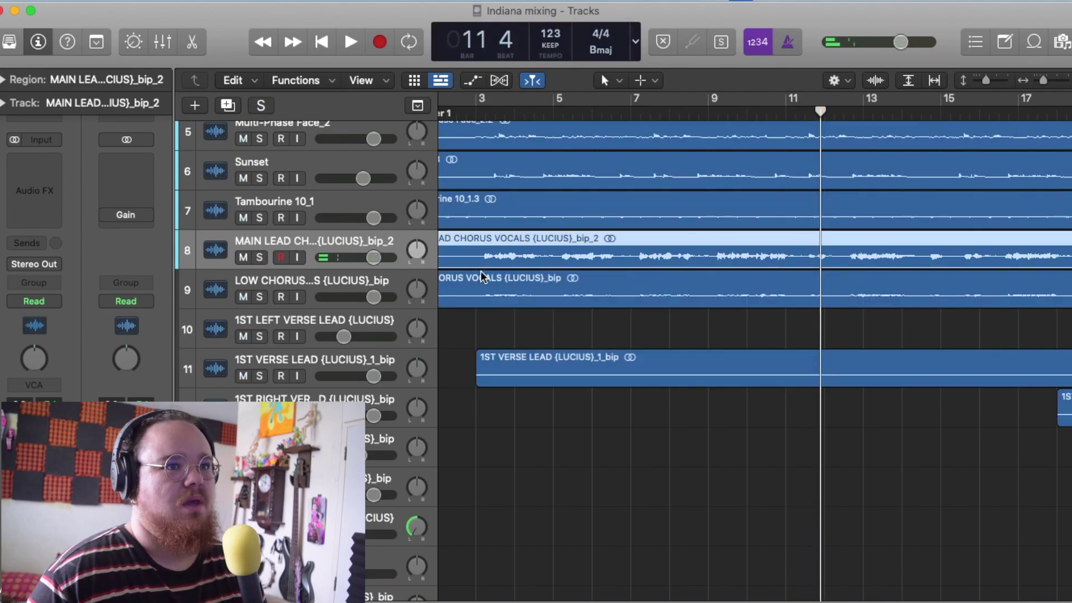
Play from bar 19, briefly soloing then unsoloing the 1ST VERSE LEAD track
scroll(481, 270, "right", 5)
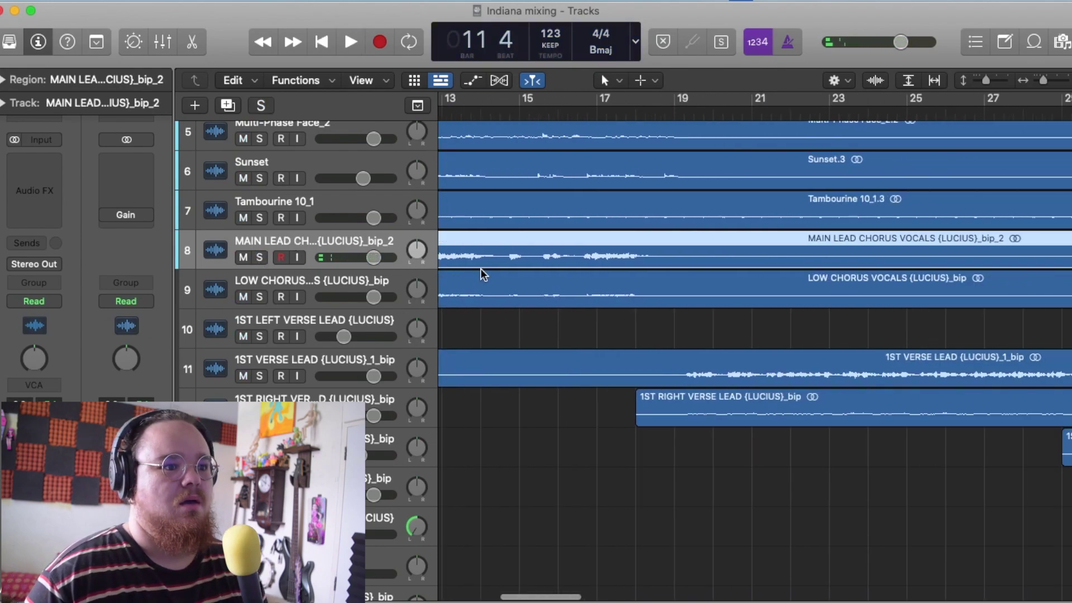
left_click(697, 107)
left_click(683, 107)
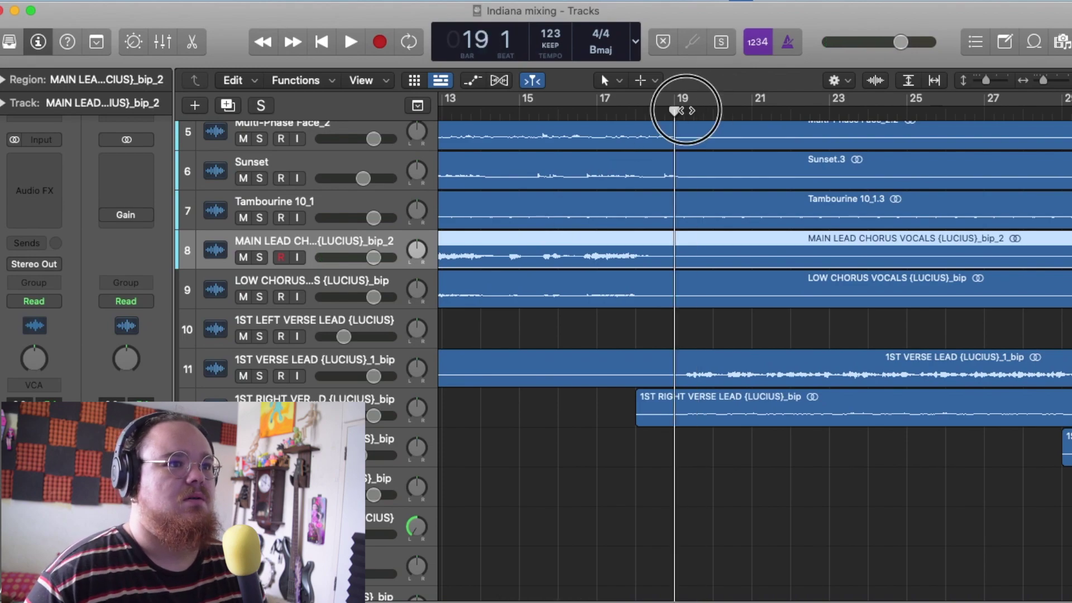
key("space")
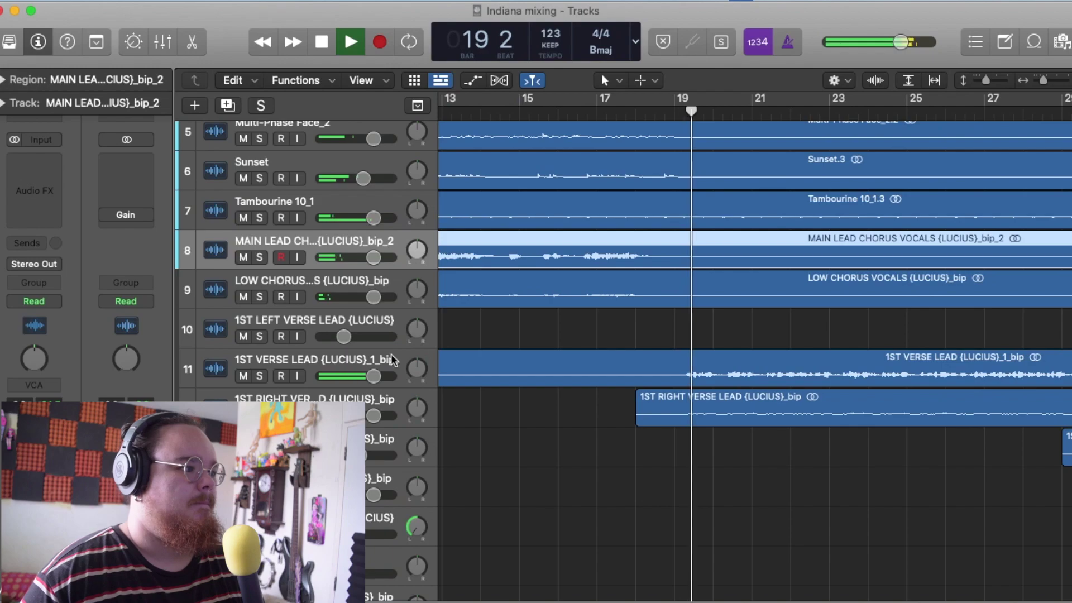
left_click(260, 376)
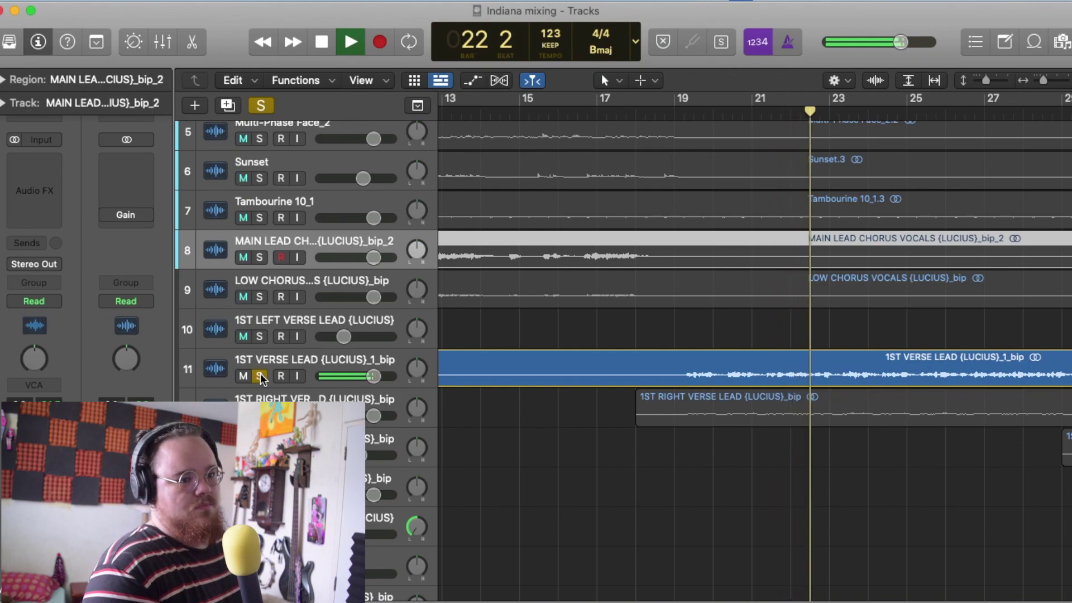
key("space")
left_click(259, 376)
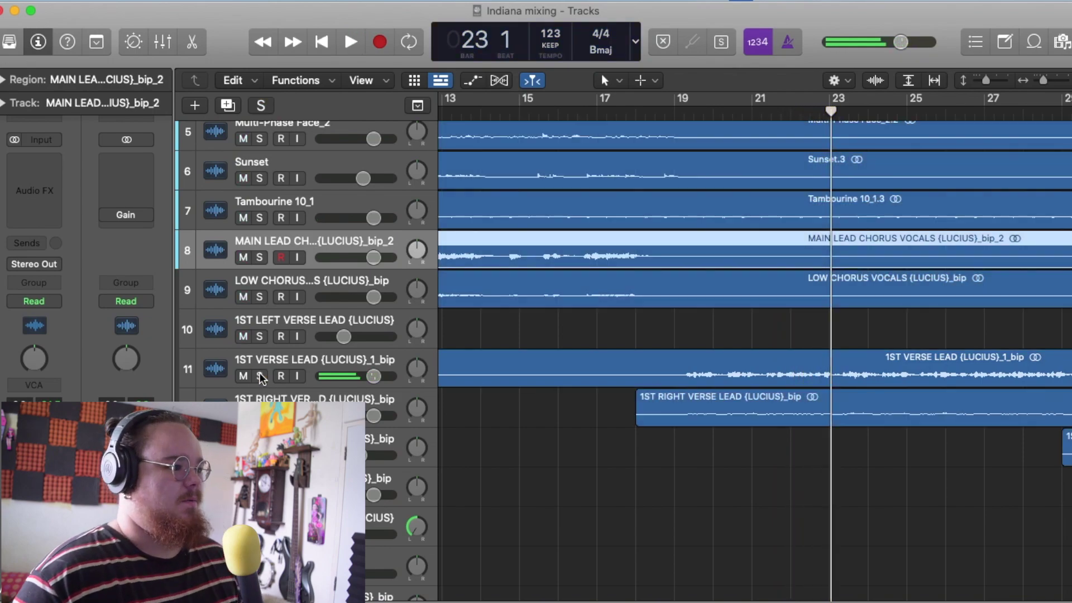
Mute 1ST RIGHT VERSE LEAD {LUCIUS}_bip and replay the mix from bar 19 to bar 22
left_click(243, 415)
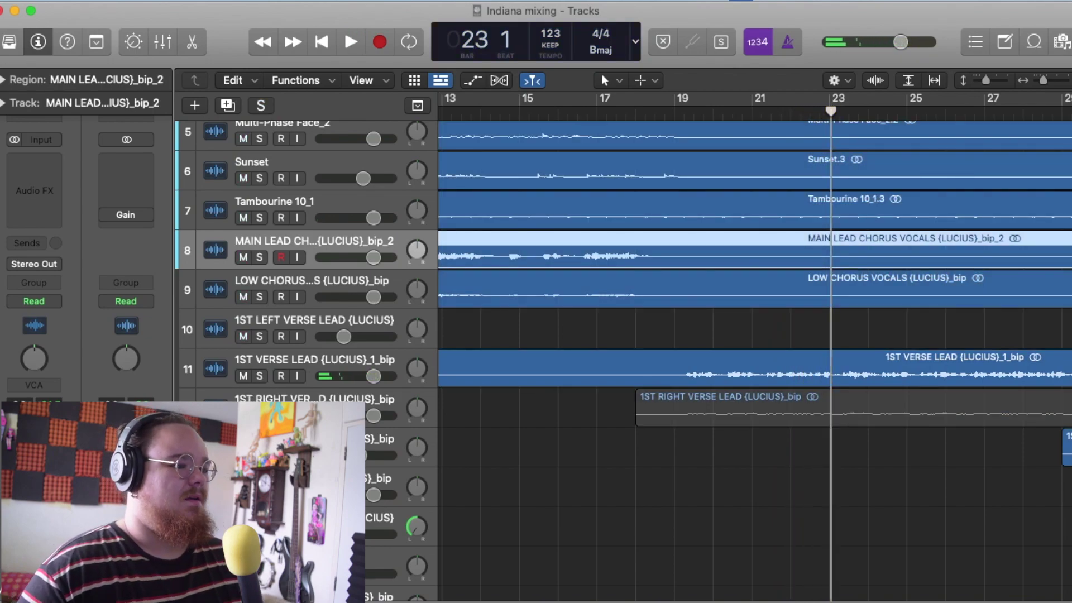
key("comma")
key("comma")
key("comma")
key("comma")
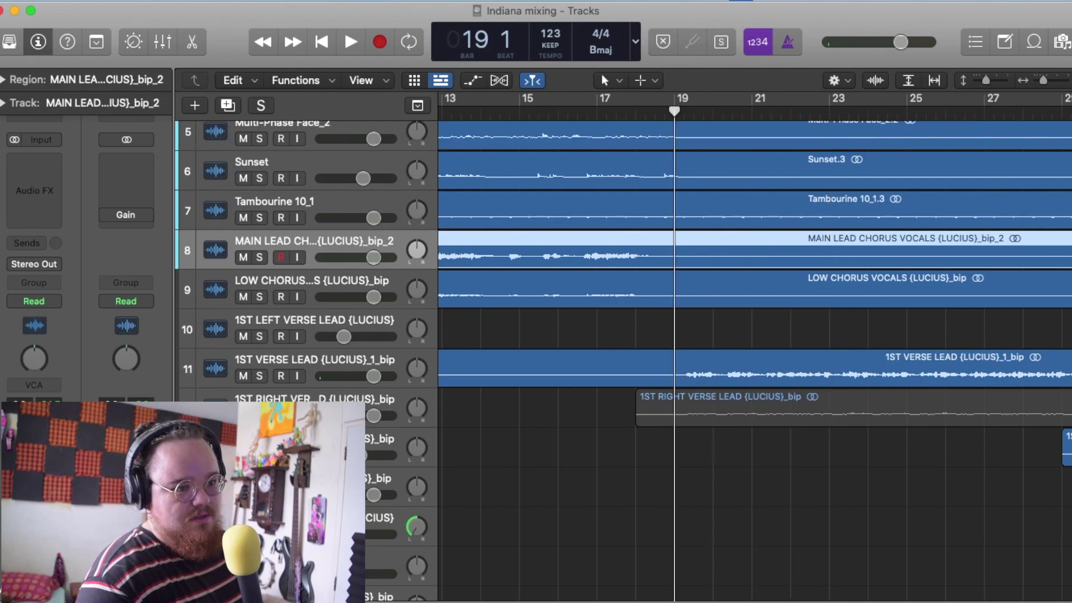
key("space")
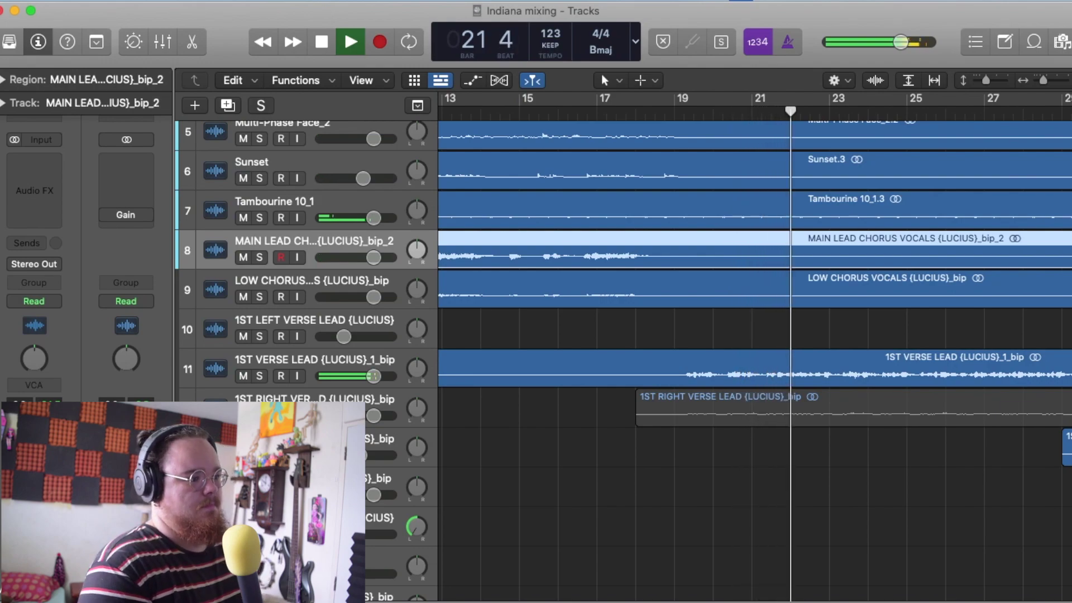
key("space")
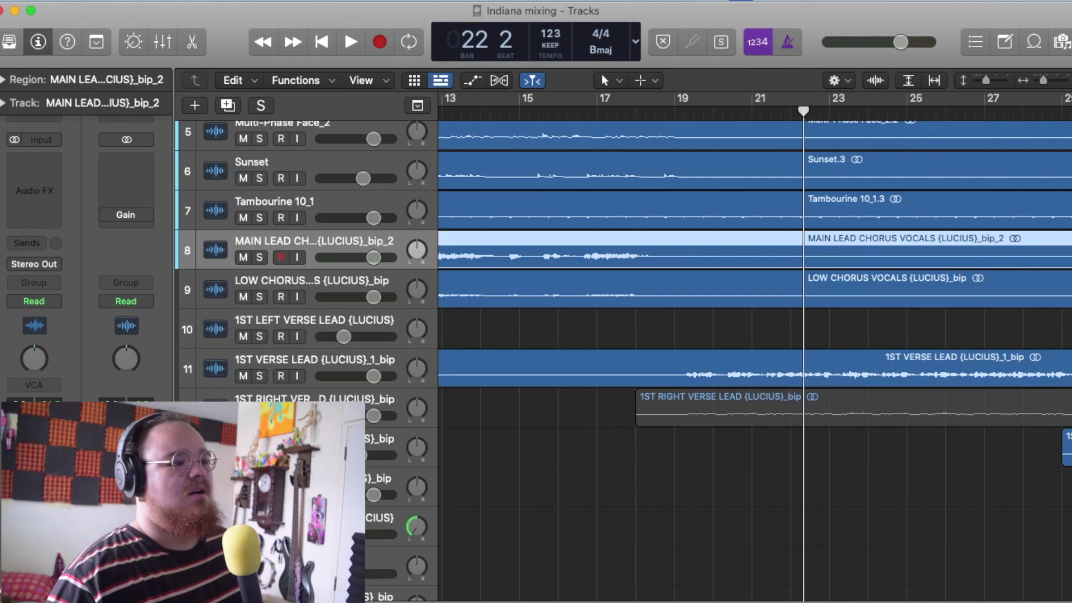
Solo the 1ST RIGHT VERSE LEAD track and play it from bar 18
scroll(623, 360, "down", 2)
left_click(260, 376)
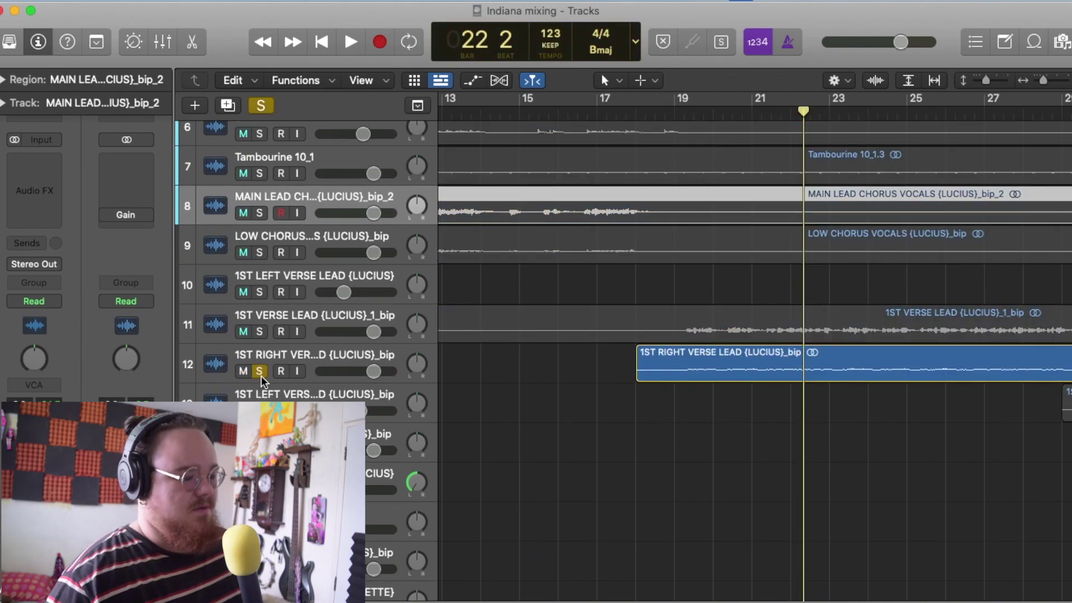
key("comma")
key("comma")
key("comma")
key("comma")
key("comma")
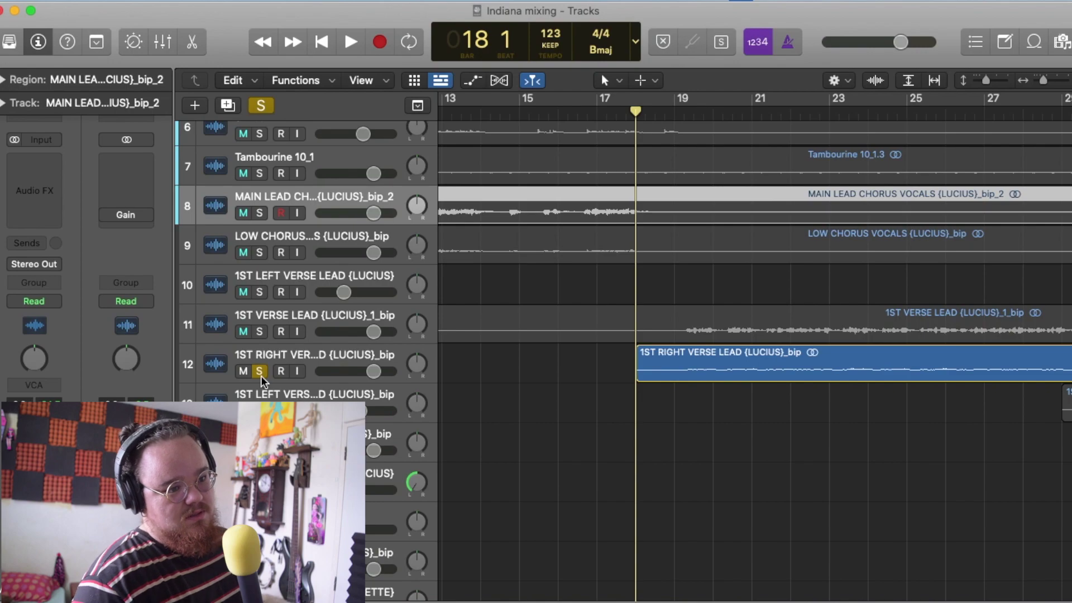
key("space")
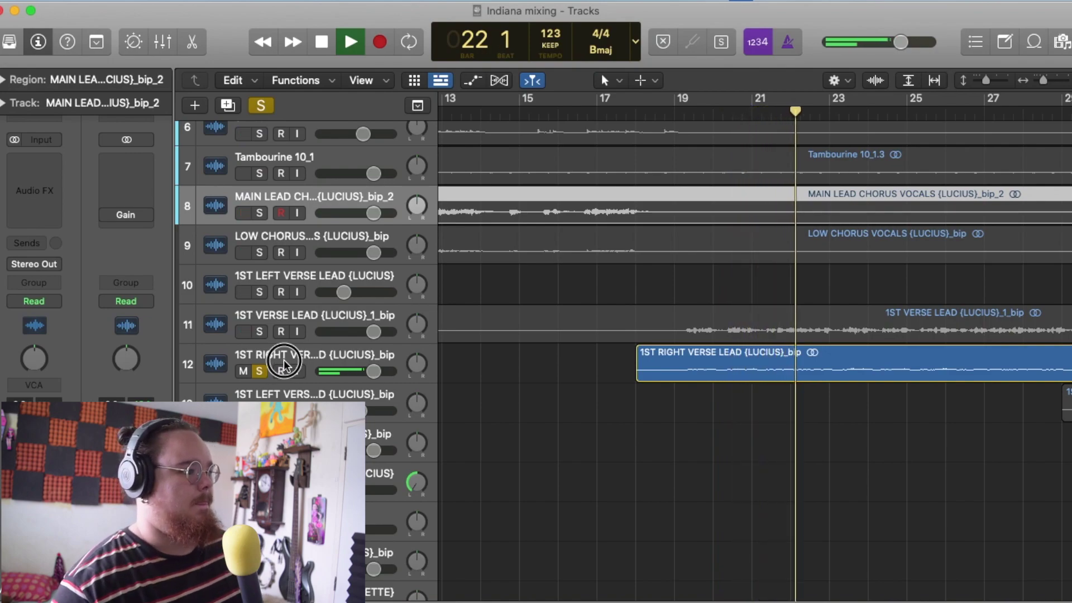
left_click(273, 363)
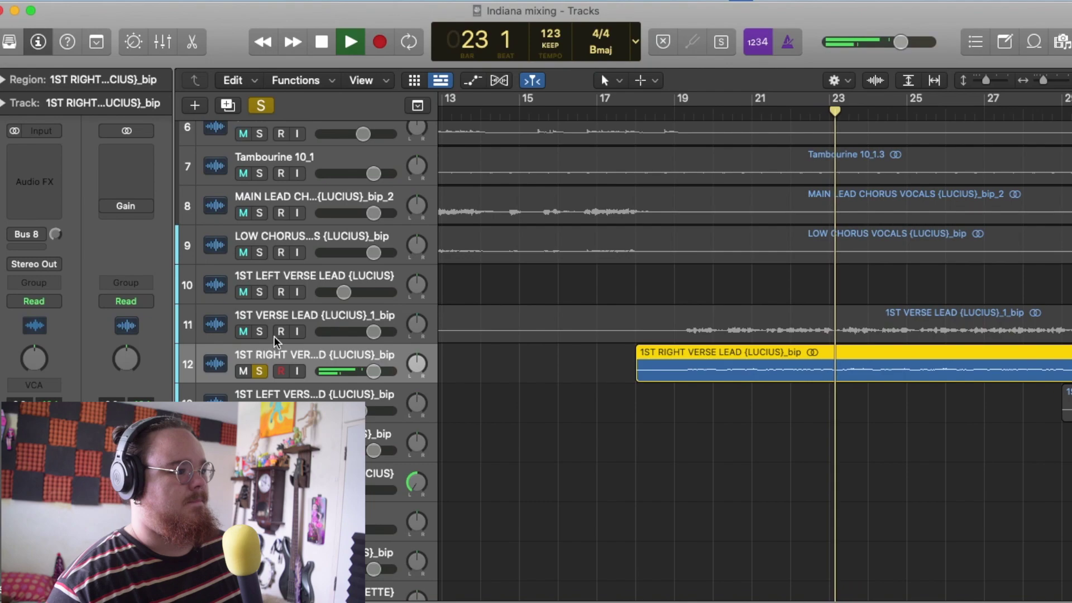
key("space")
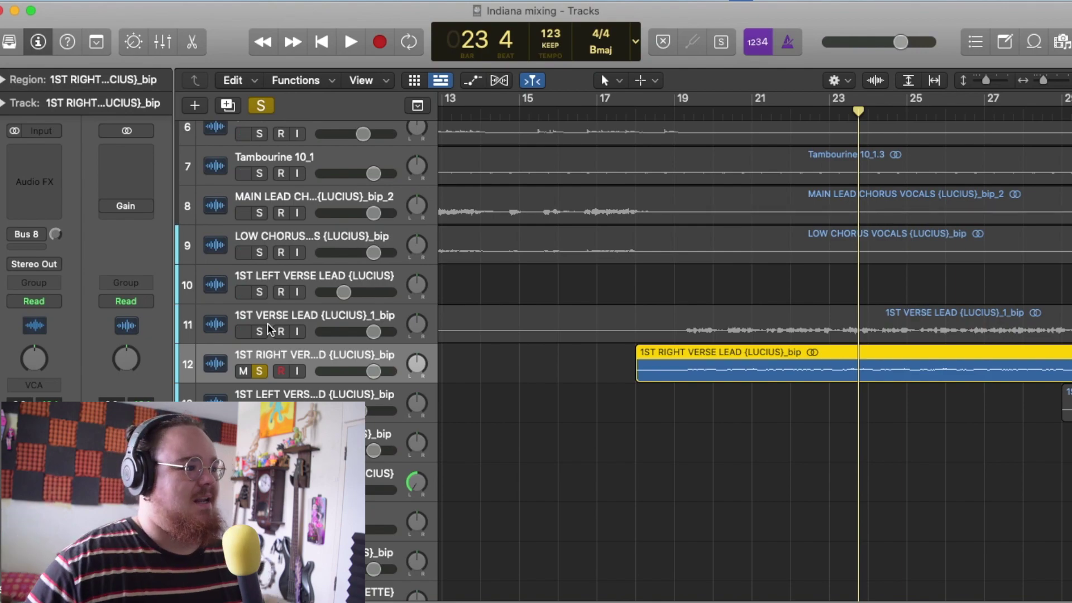
Also solo 1ST VERSE LEAD and play both verse leads from bar 19 to bar 22
scroll(267, 323, "left", 2)
left_click(264, 326)
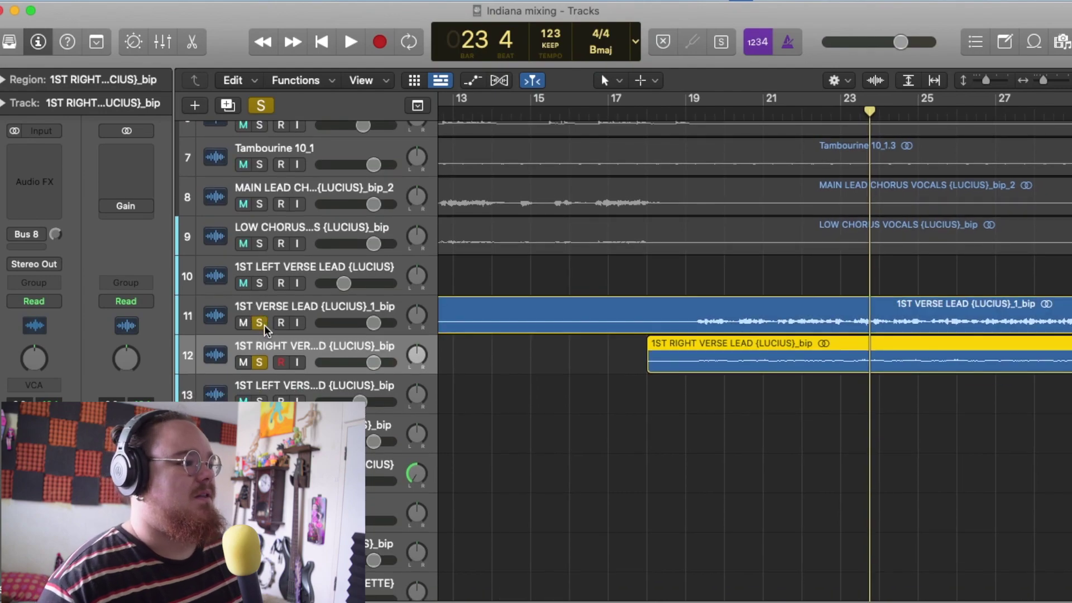
left_click_drag(670, 114, 686, 115)
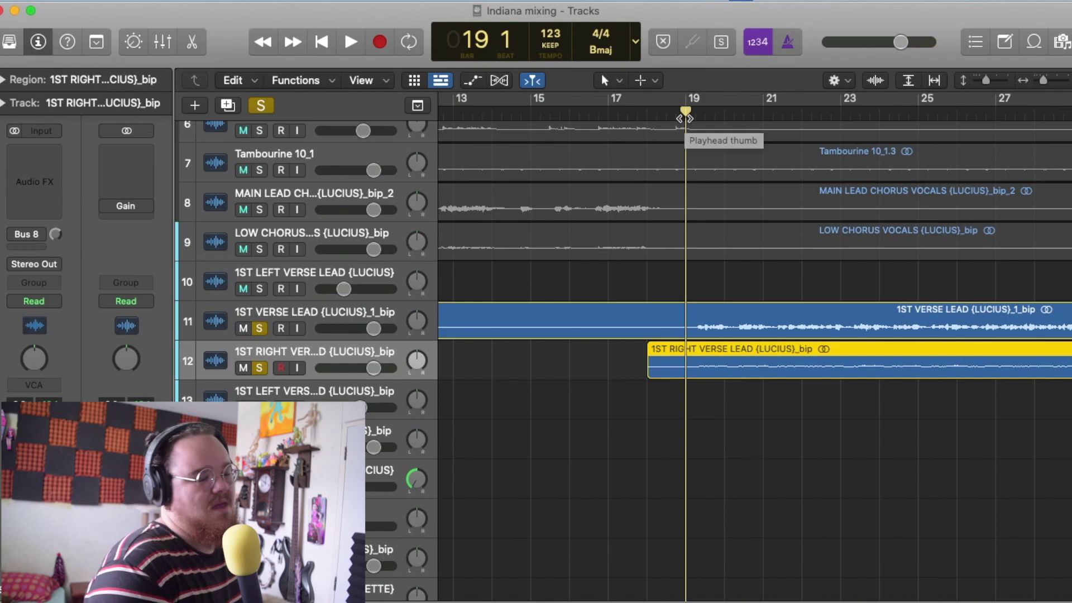
key("space")
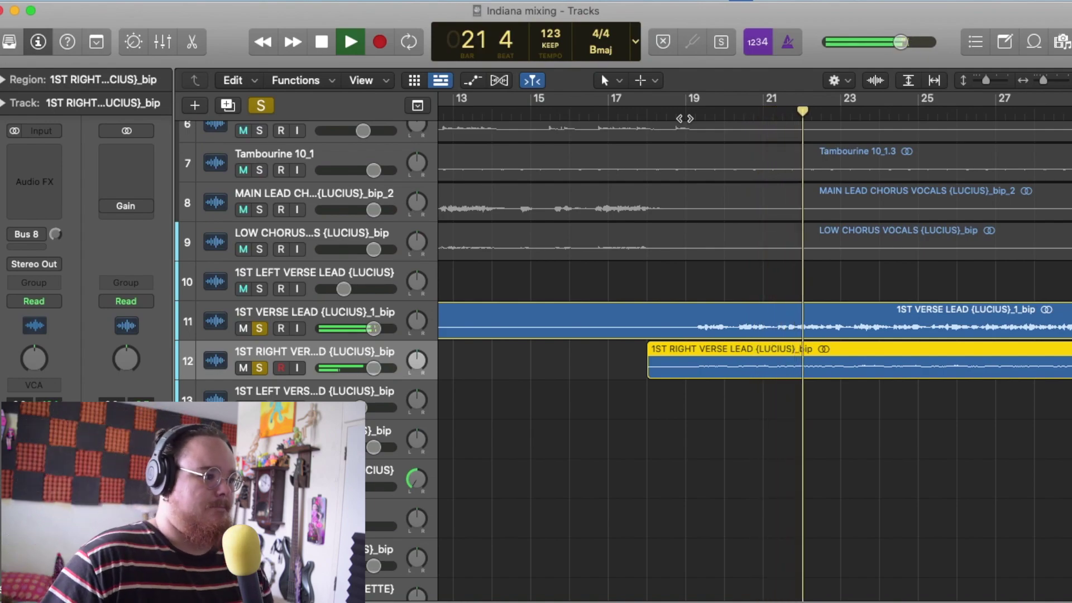
key("space")
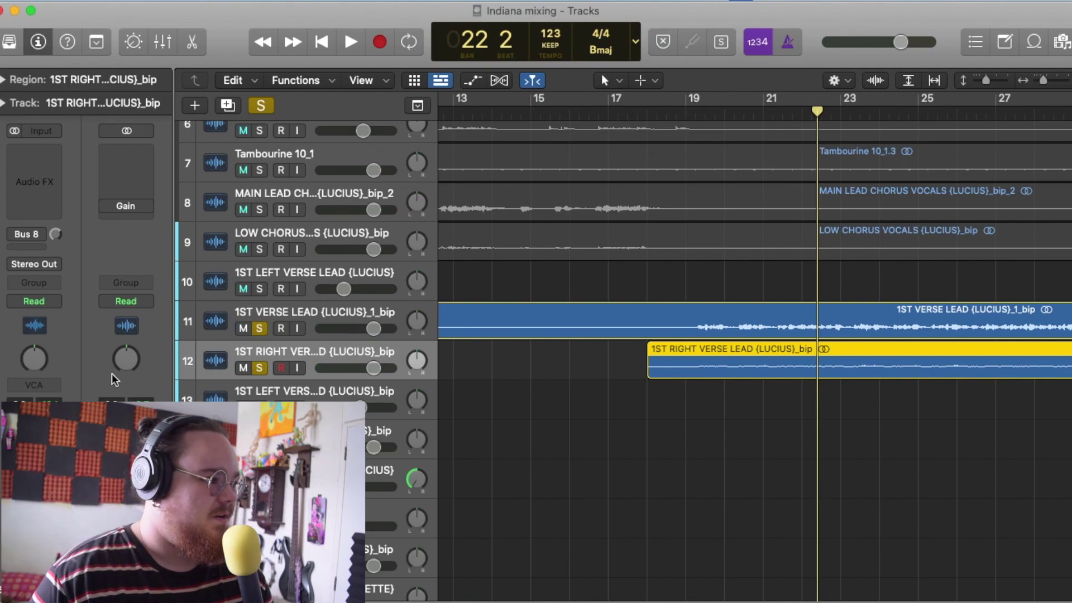
Unsolo 1ST VERSE LEAD and 1ST RIGHT VERSE LEAD, then play the full mix from bar 29
left_click(259, 328)
key("space")
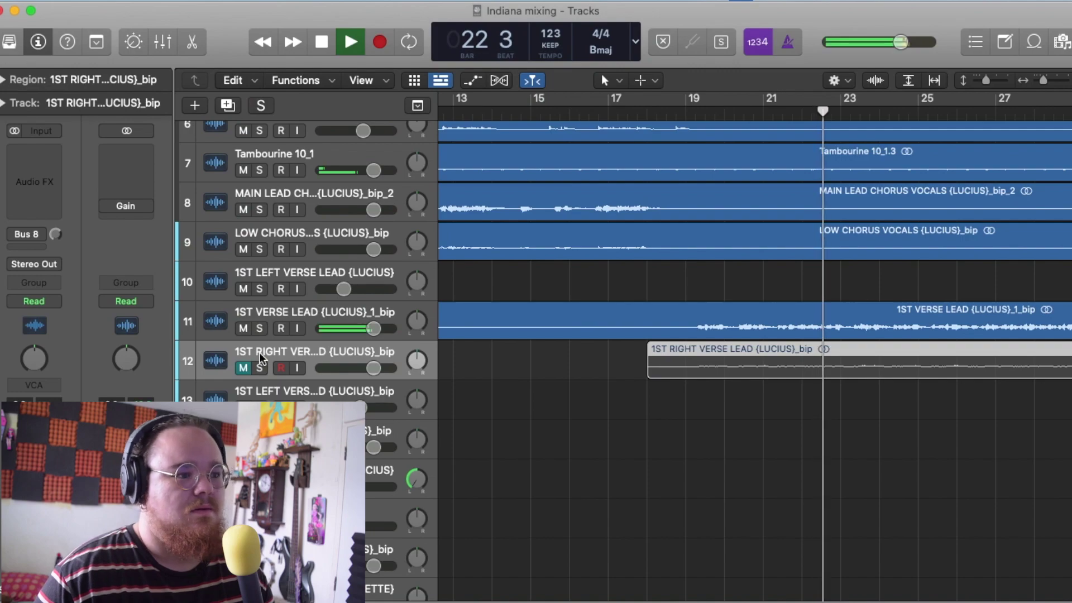
left_click(259, 367)
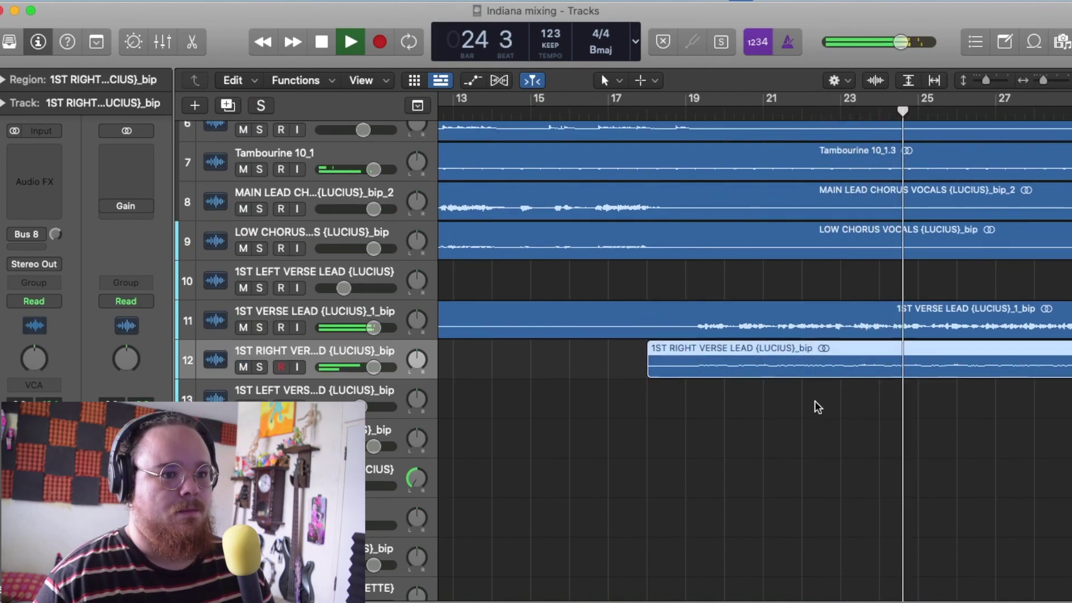
scroll(815, 405, "right", 10)
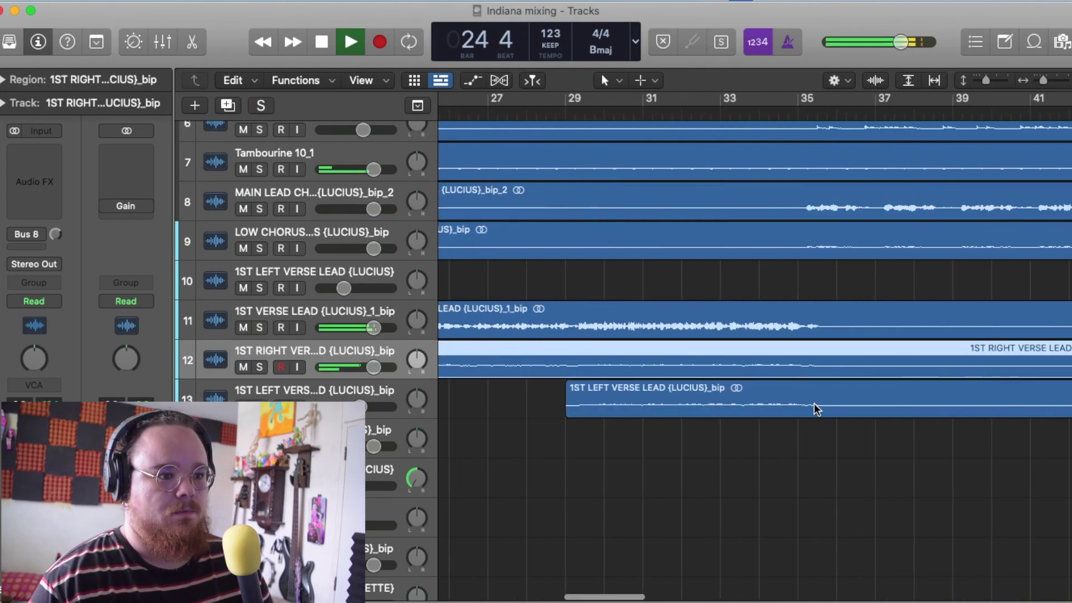
left_click(591, 115)
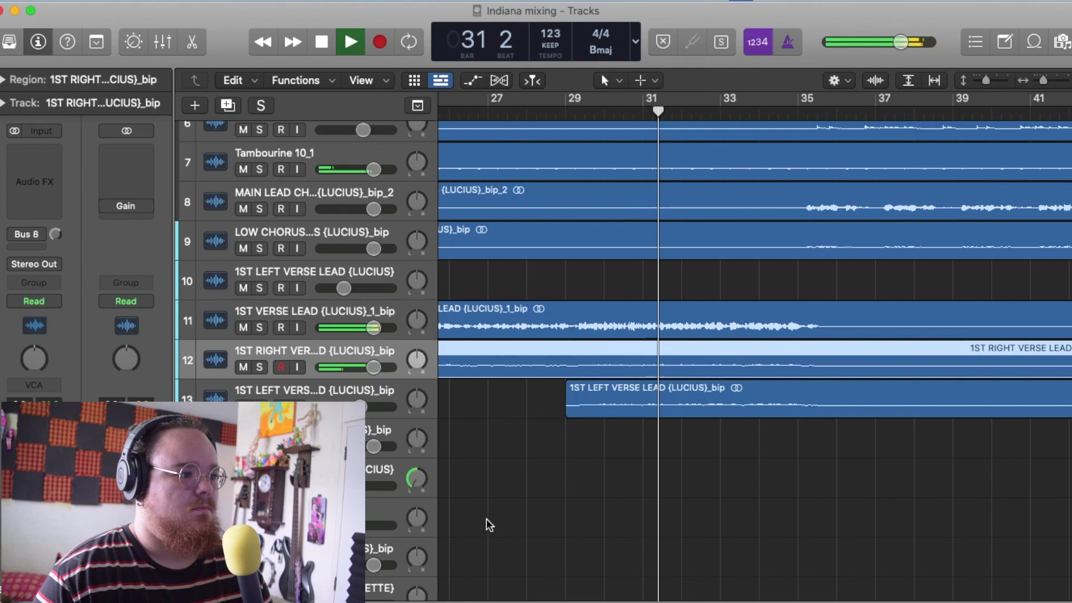
key("space")
Audition the full mix briefly from bar 51
scroll(618, 456, "right", 15)
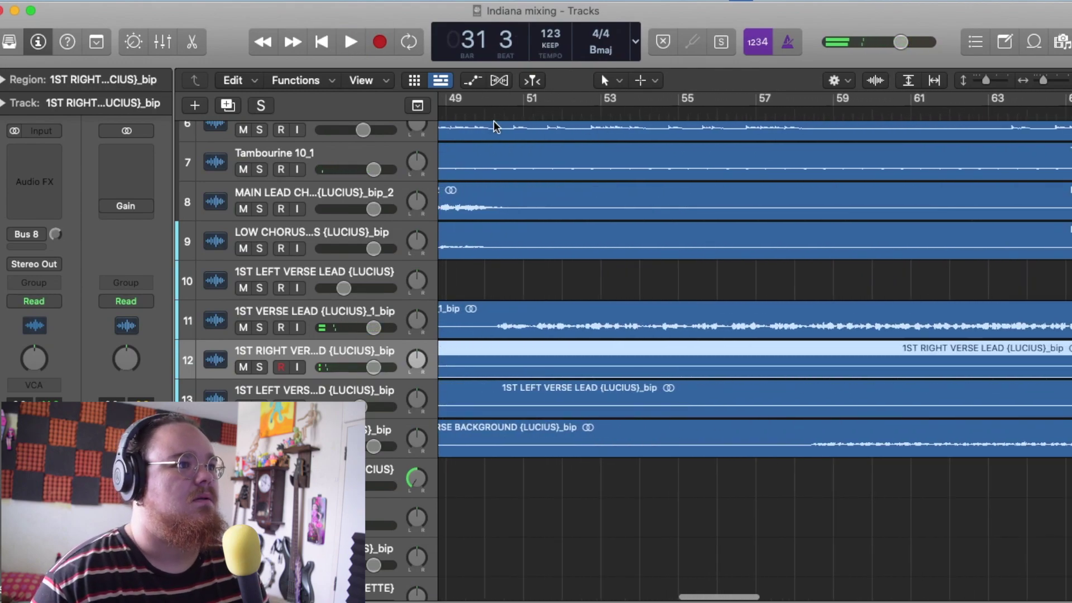
left_click(520, 111)
key("space")
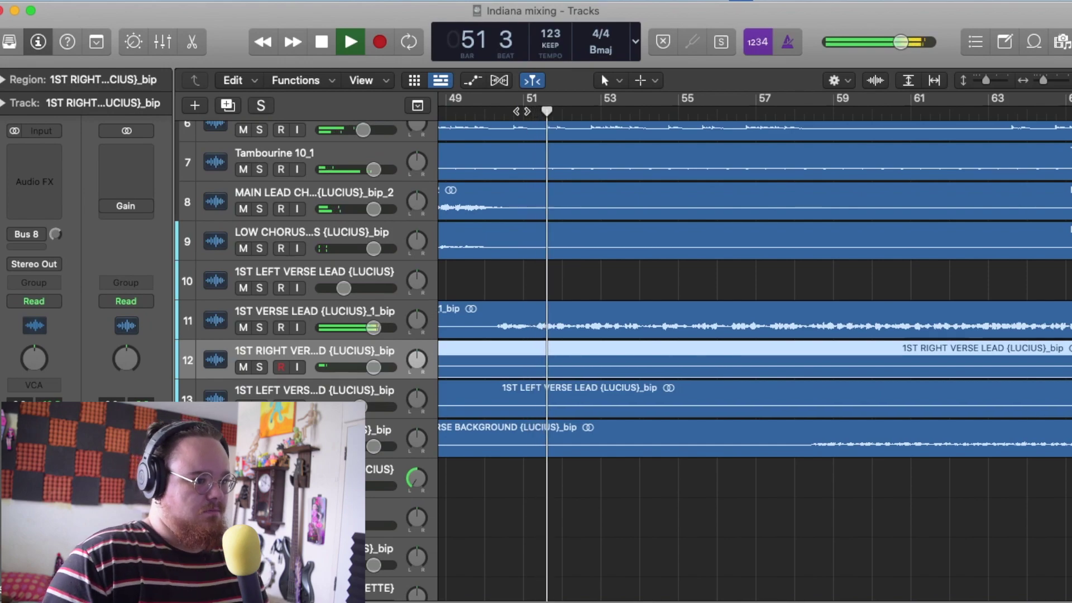
key("space")
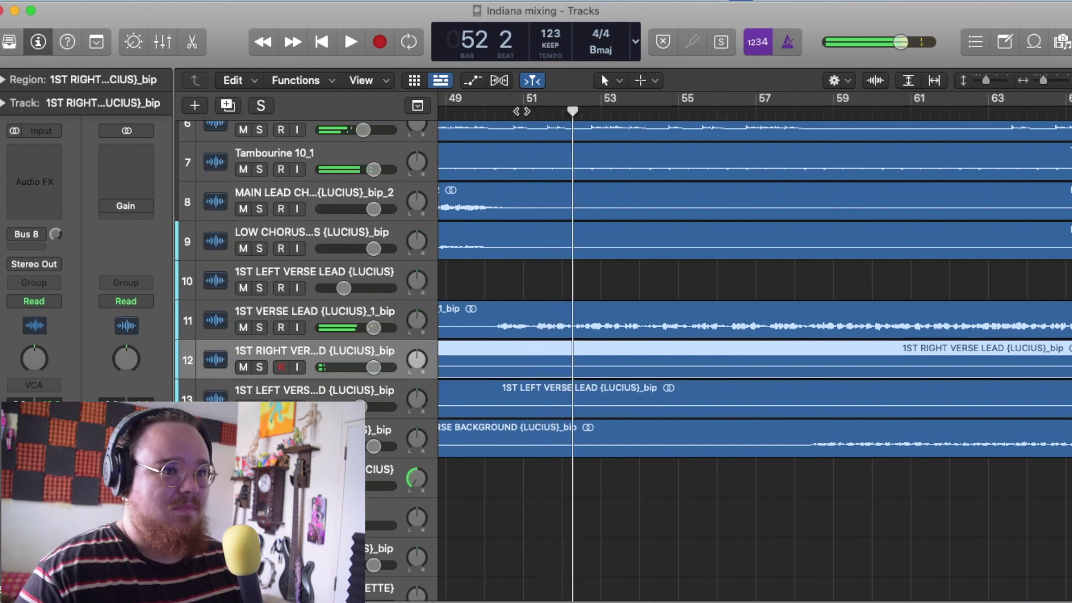
Move the playhead to bar 58, select 2ND RIGHT VERSE BACKGROUND and start playback
scroll(846, 119, "up", 1)
left_click_drag(844, 118, 804, 158)
scroll(459, 280, "down", 1)
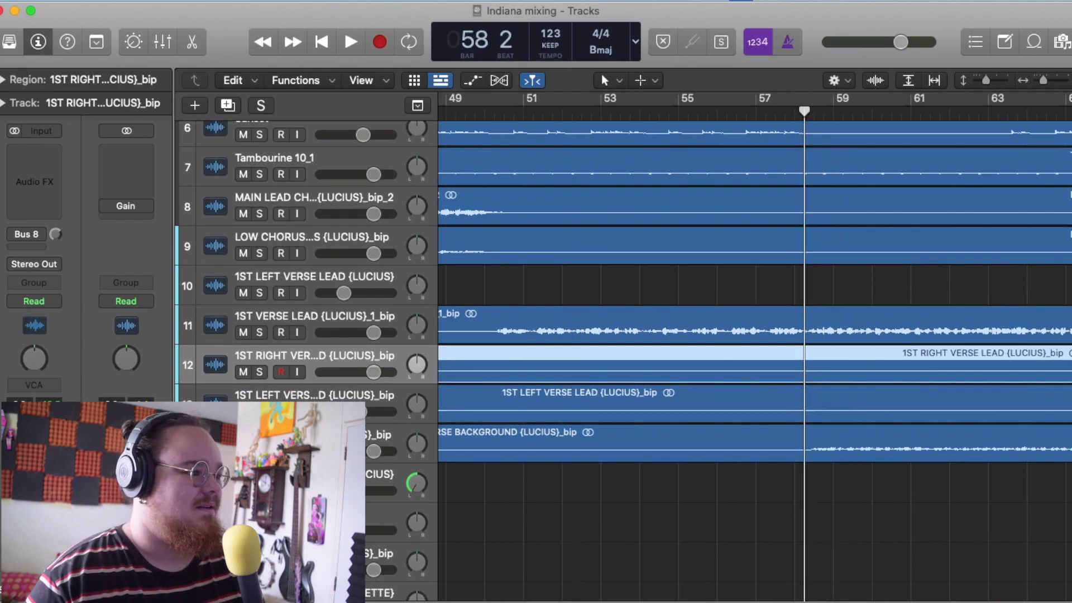
left_click(670, 442)
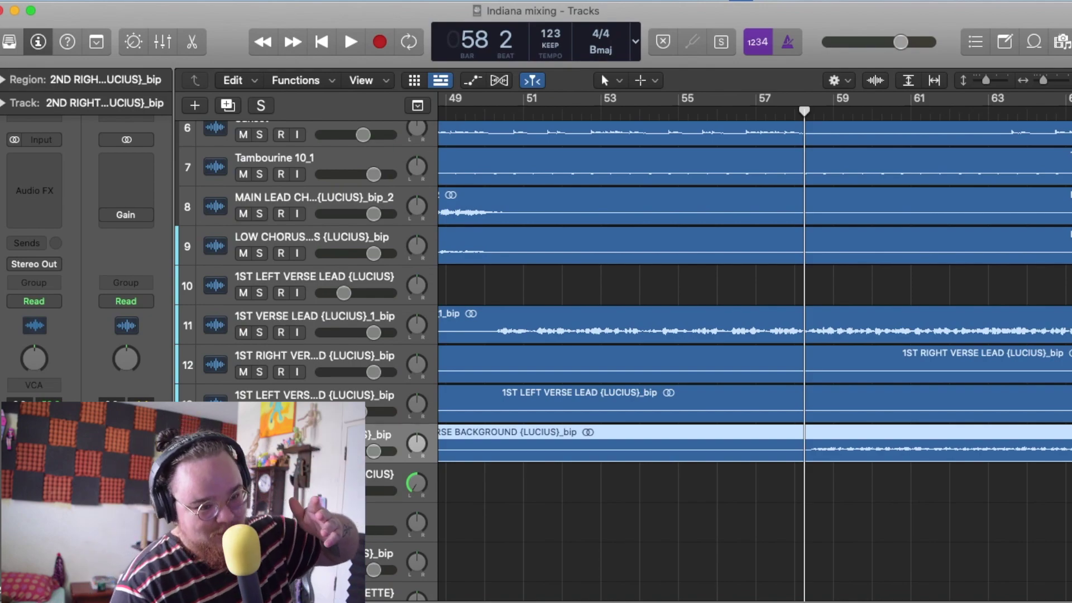
key("space")
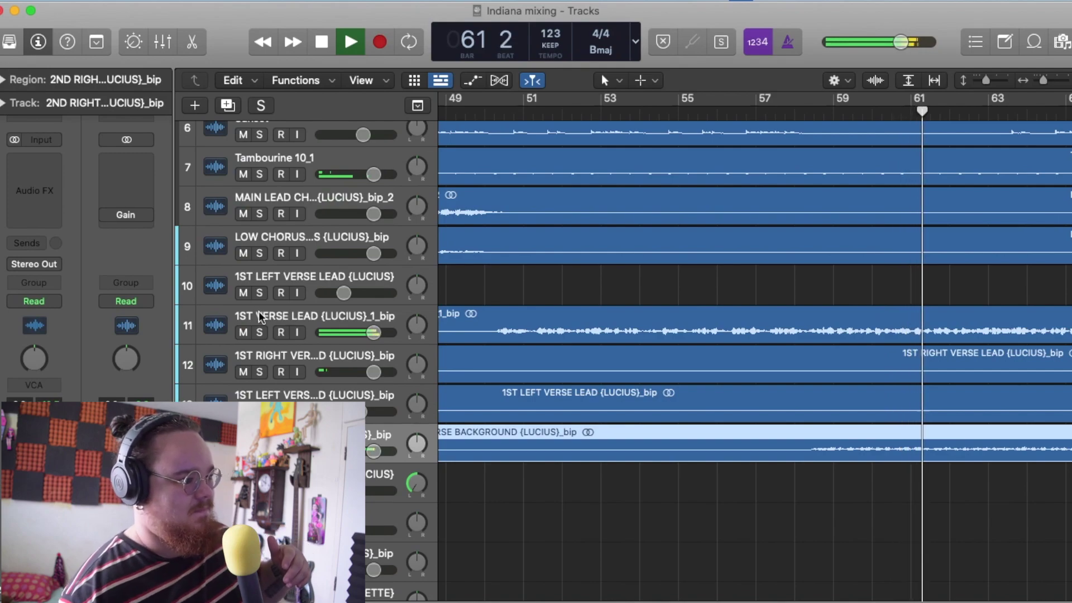
Solo 1ST VERSE LEAD with 2ND RIGHT VERSE BACKGROUND and stop playback at bar 65
left_click(259, 332)
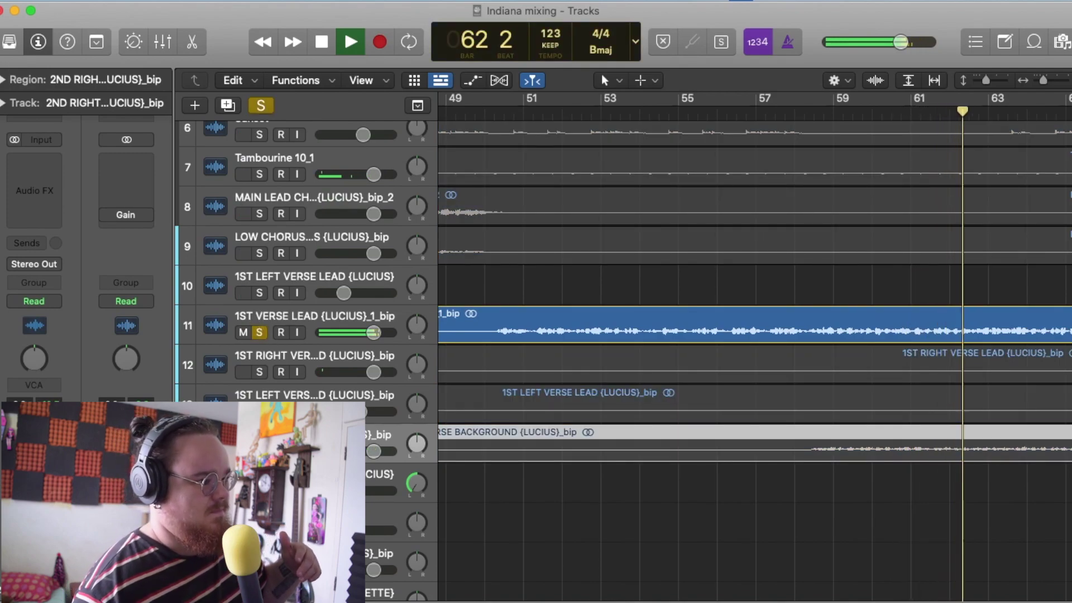
left_click(259, 451)
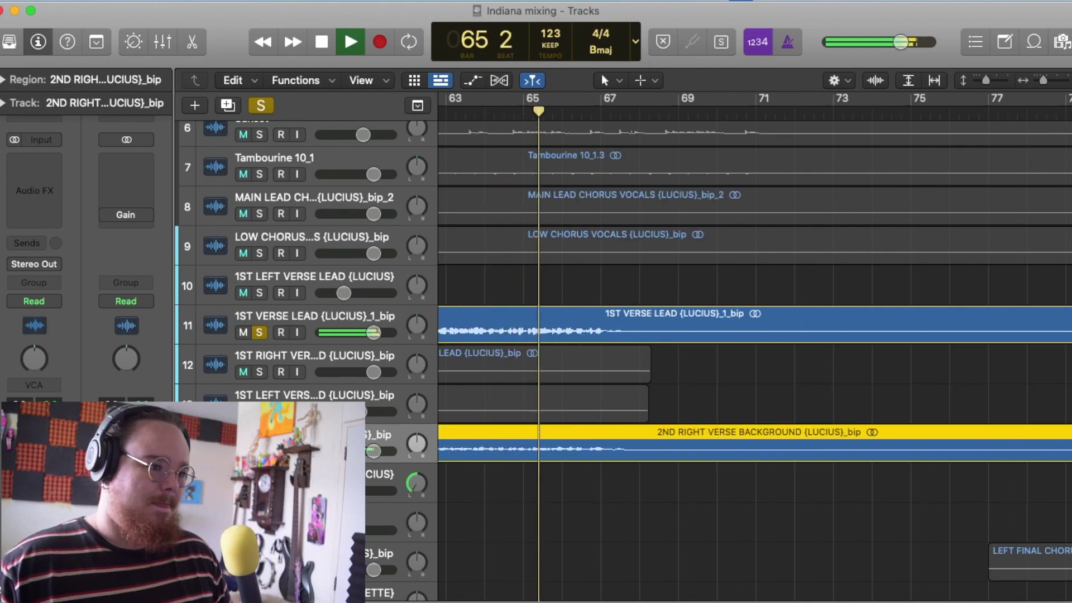
key("space")
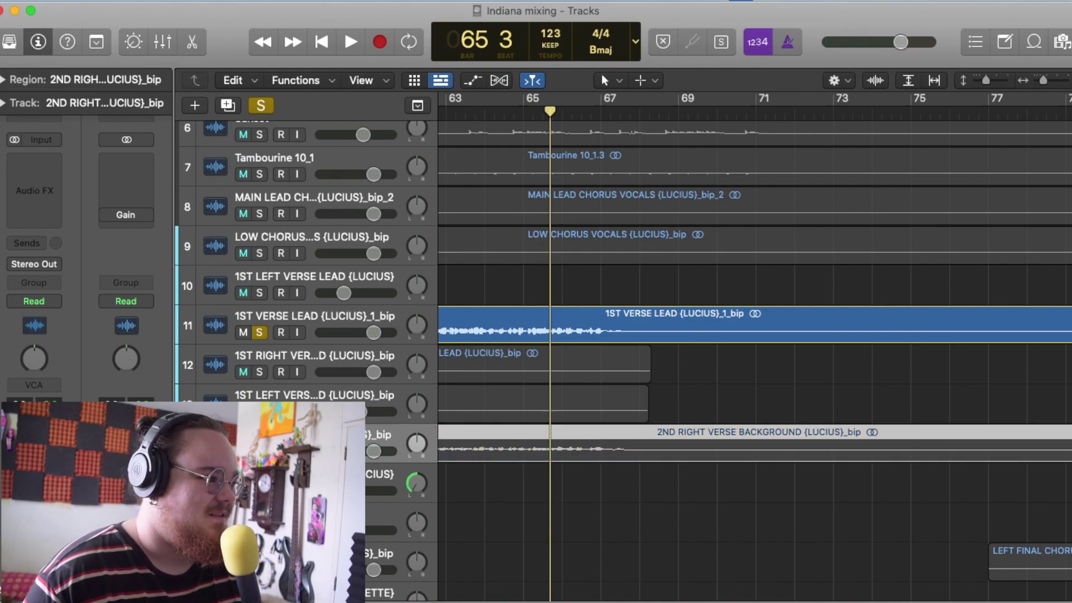
left_click(259, 332)
key("space")
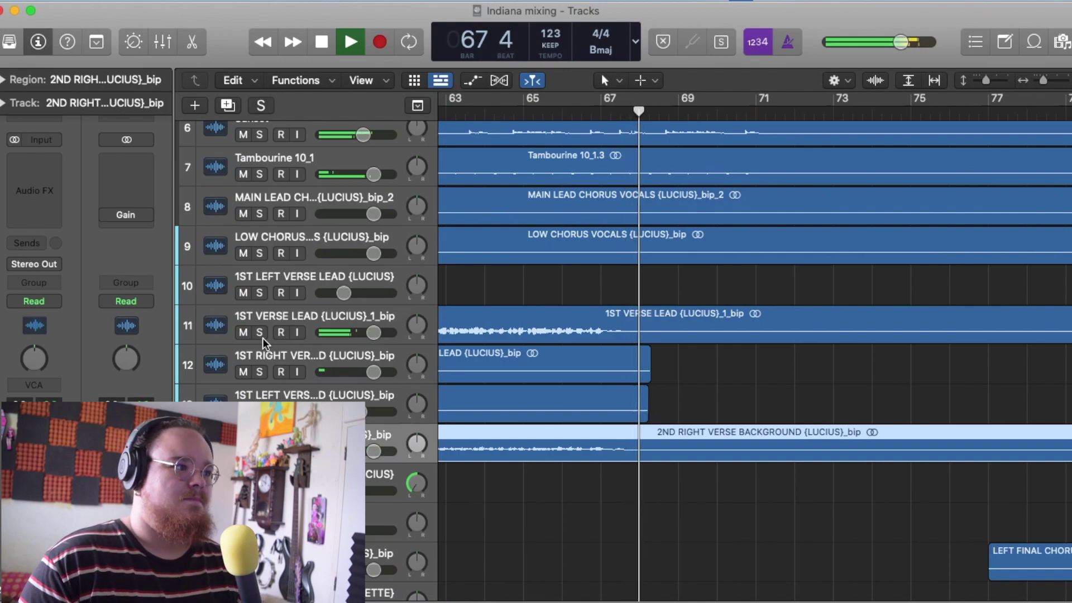
key("space")
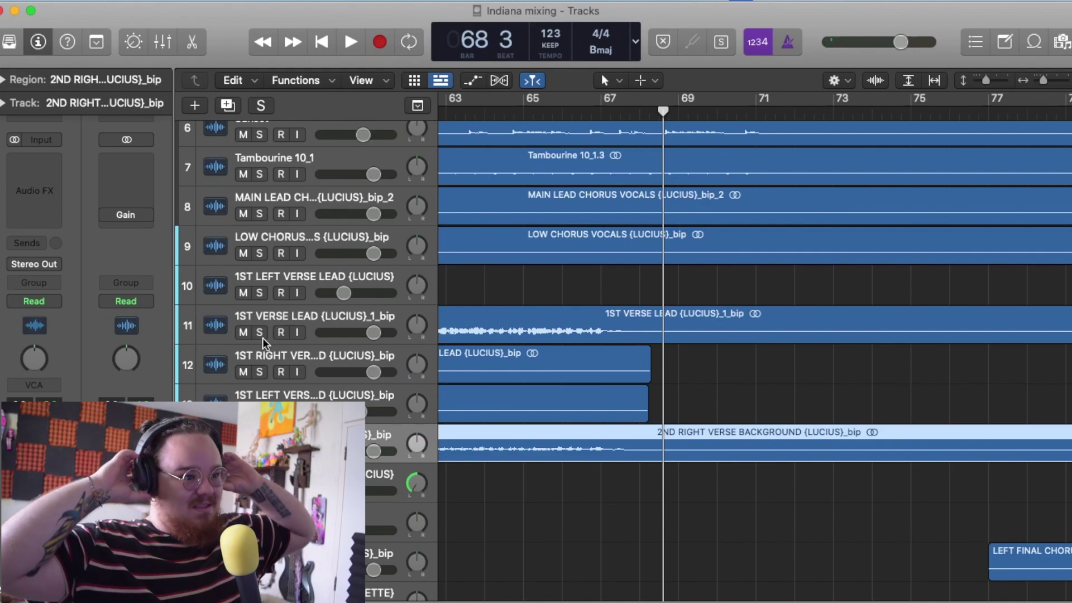
key("comma")
key("space")
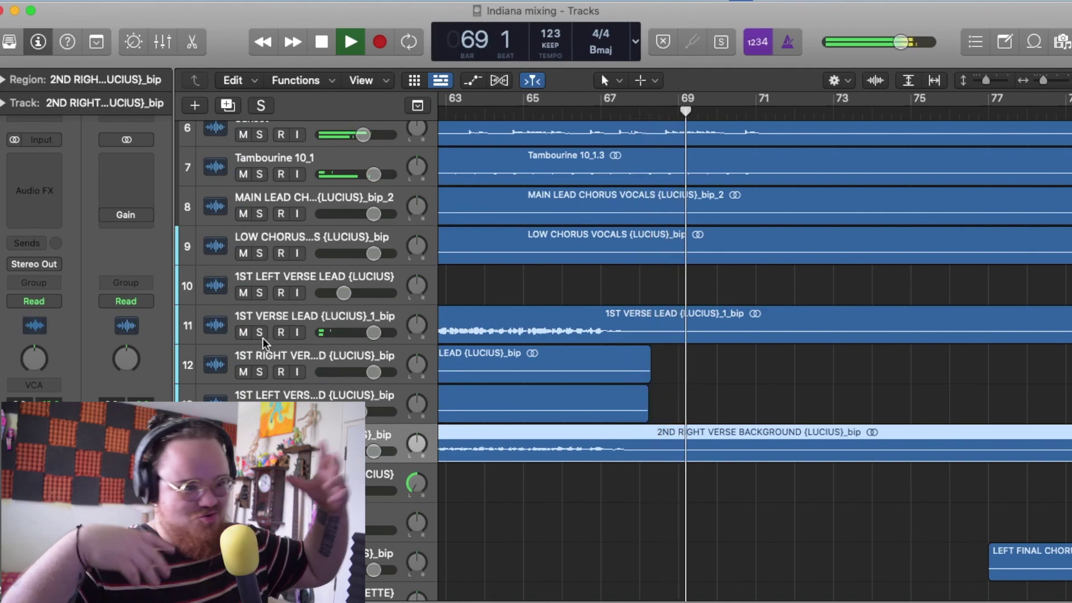
key("space")
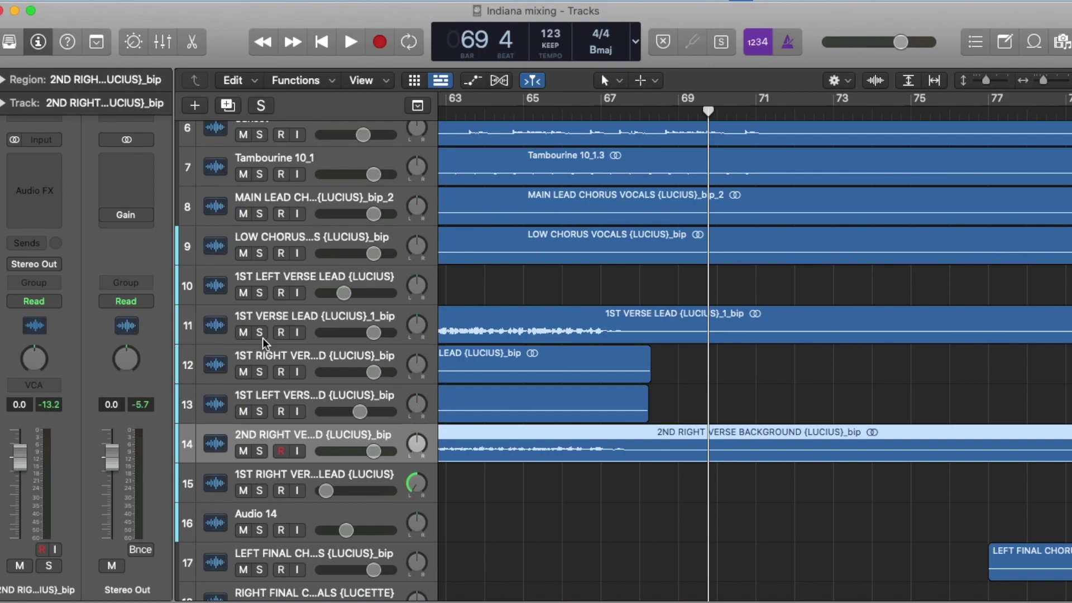
key("space")
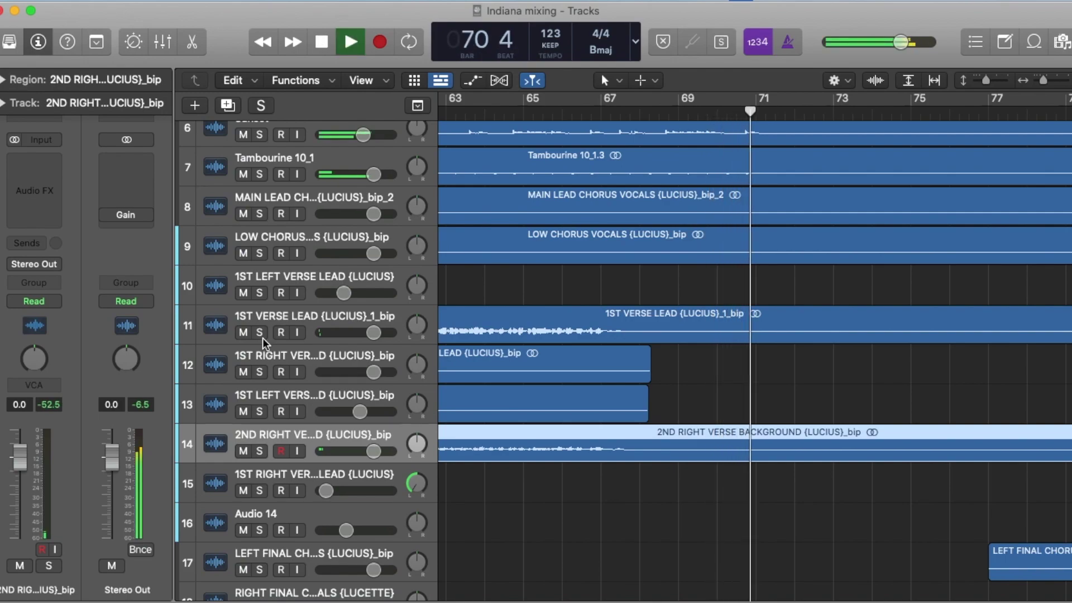
Solo the INDIANA bridge_bip track and play it alone from bar 68
scroll(262, 337, "down", 10)
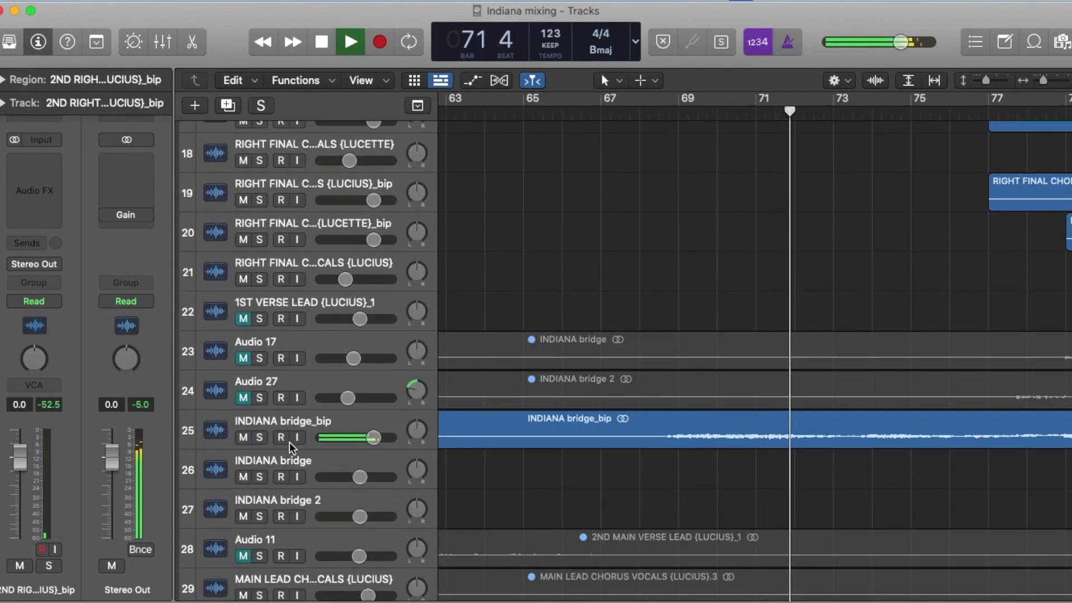
left_click(261, 435)
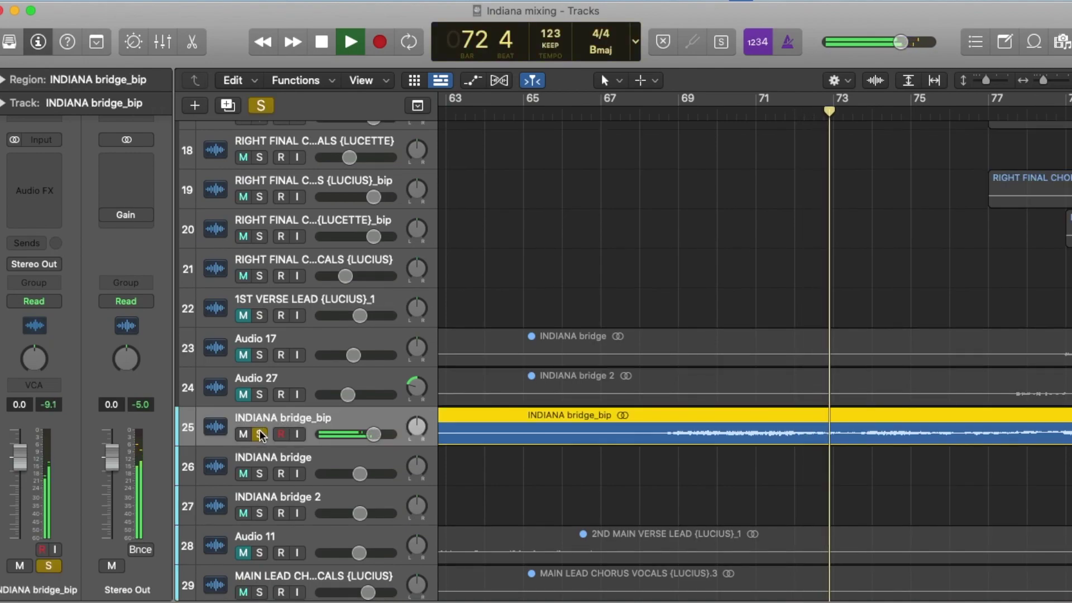
key("space")
left_click(260, 434)
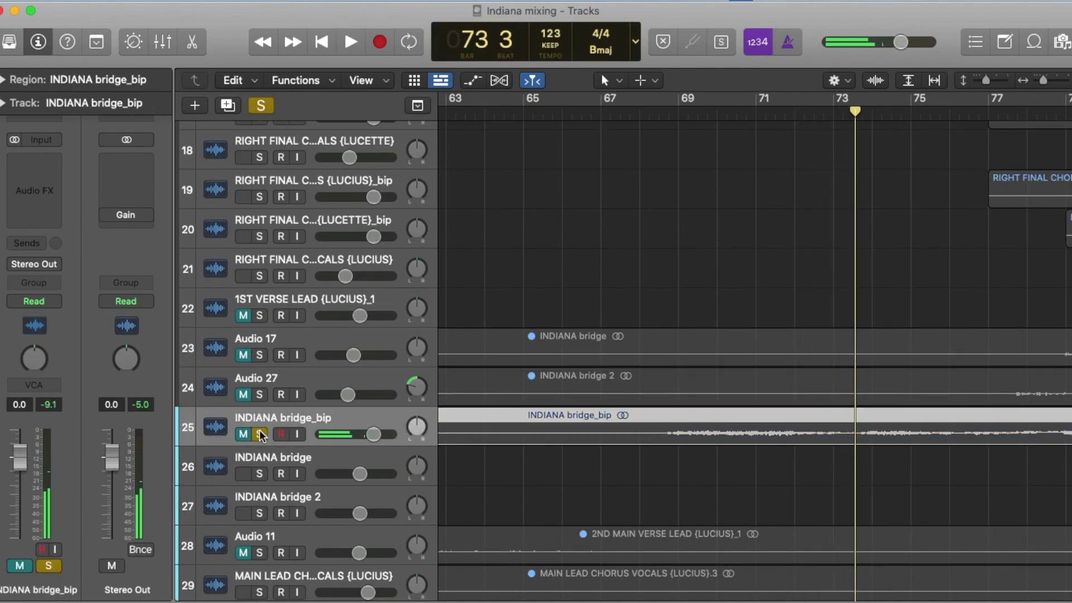
left_click(260, 435)
key("comma")
key("comma")
key("comma")
key("comma")
key("comma")
key("comma")
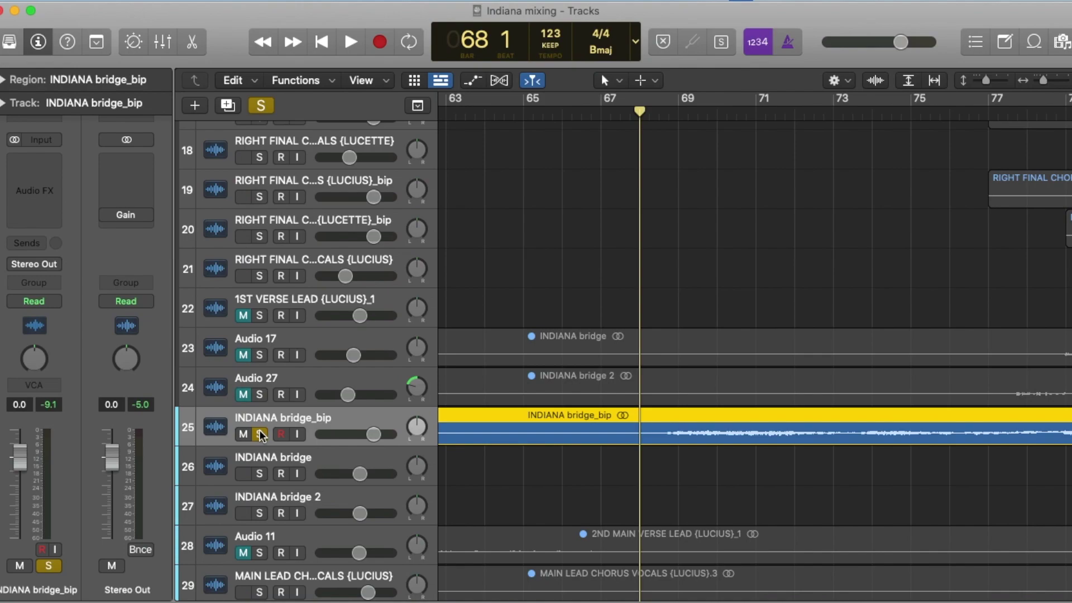
key("space")
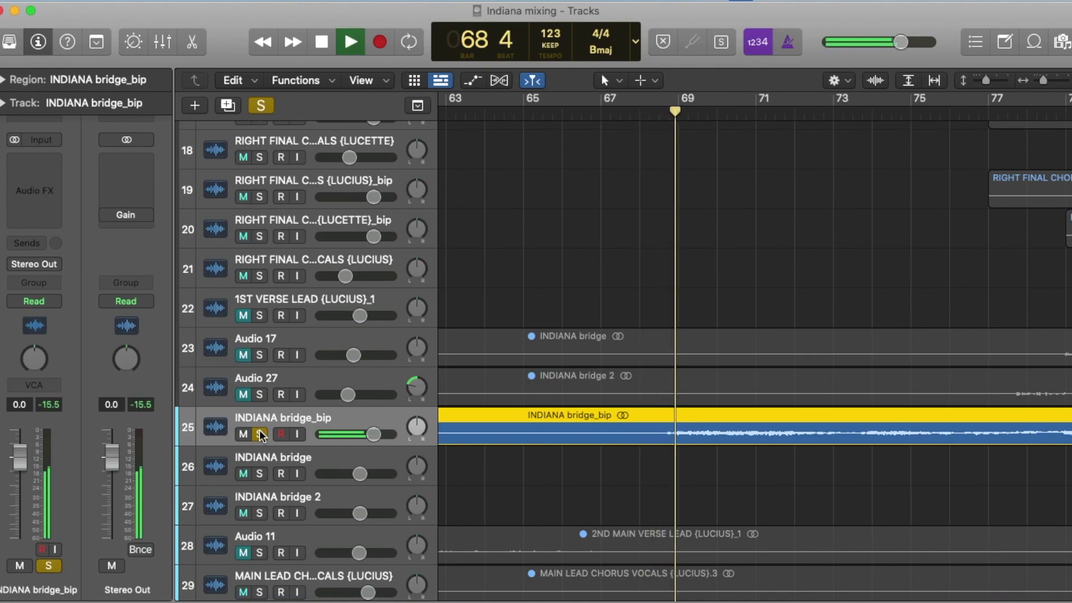
key("space")
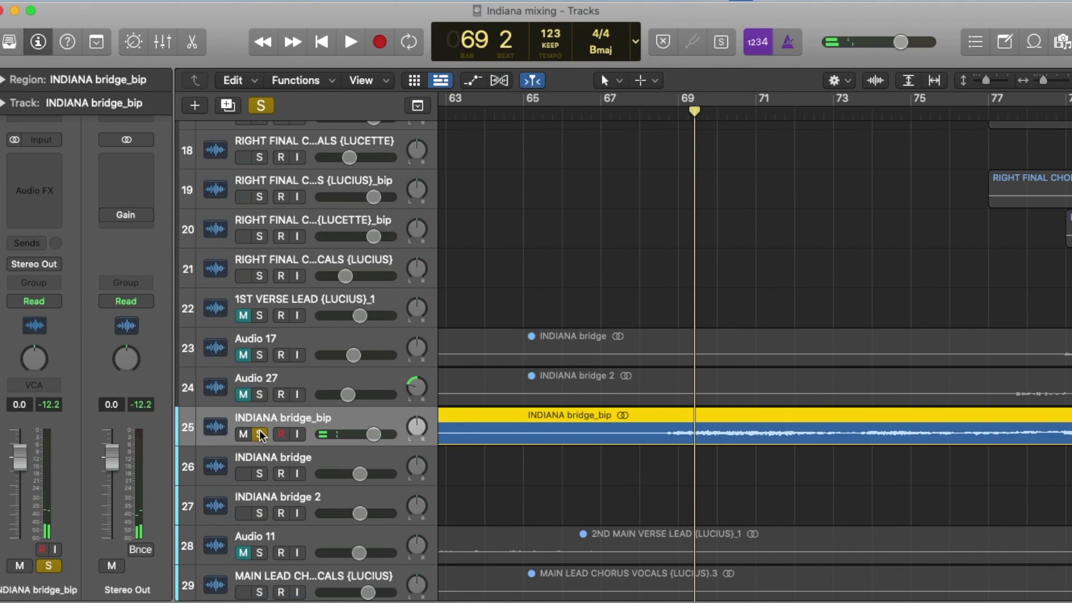
Replay the soloed bridge from bar 68, then unsolo it and play the full mix from bar 73
key("comma")
key("comma")
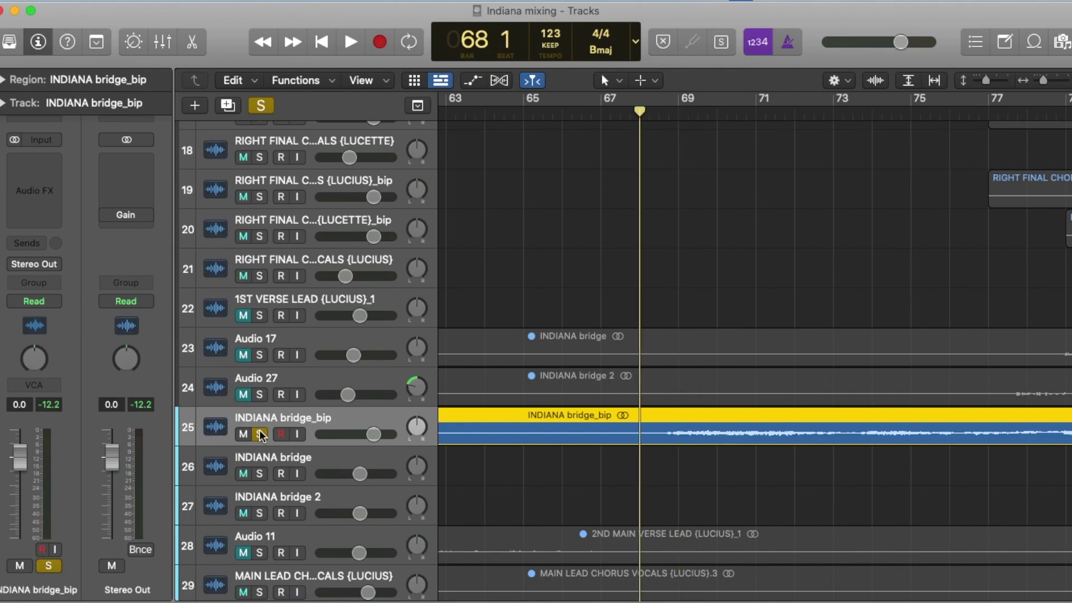
key("space")
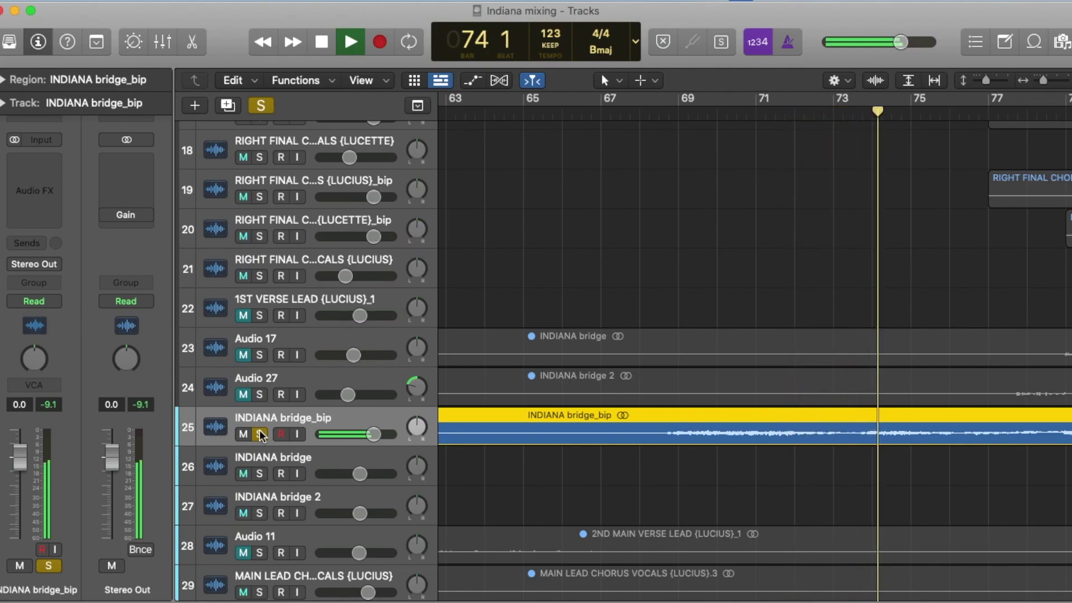
key("space")
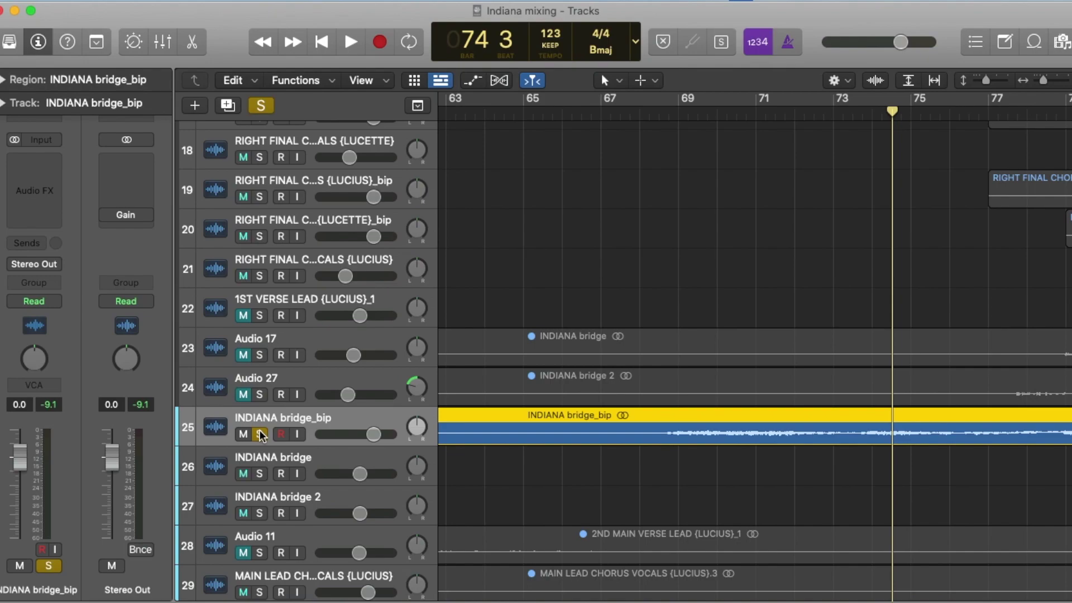
left_click(259, 434)
key("comma")
key("comma")
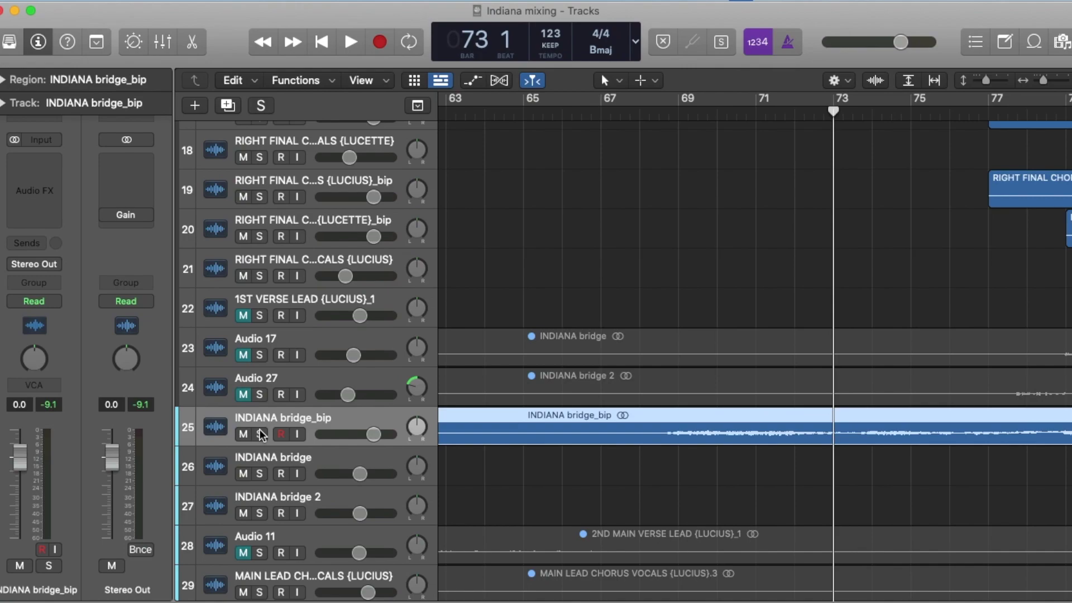
key("space")
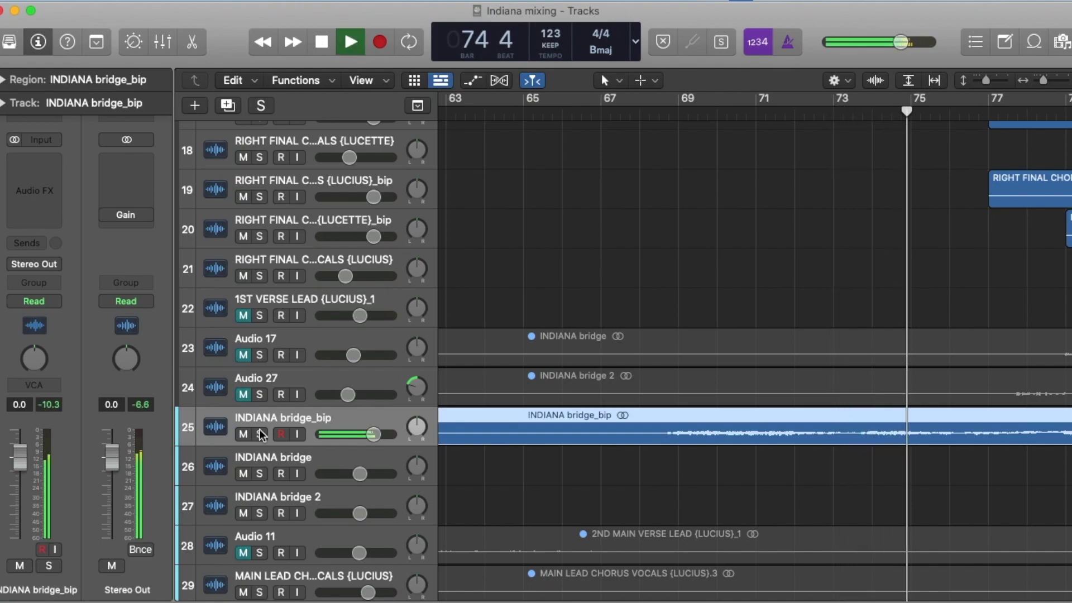
Solo tracks 20 and 19 right final chorus vocals plus the left final chorus vocals
scroll(692, 357, "up", 4)
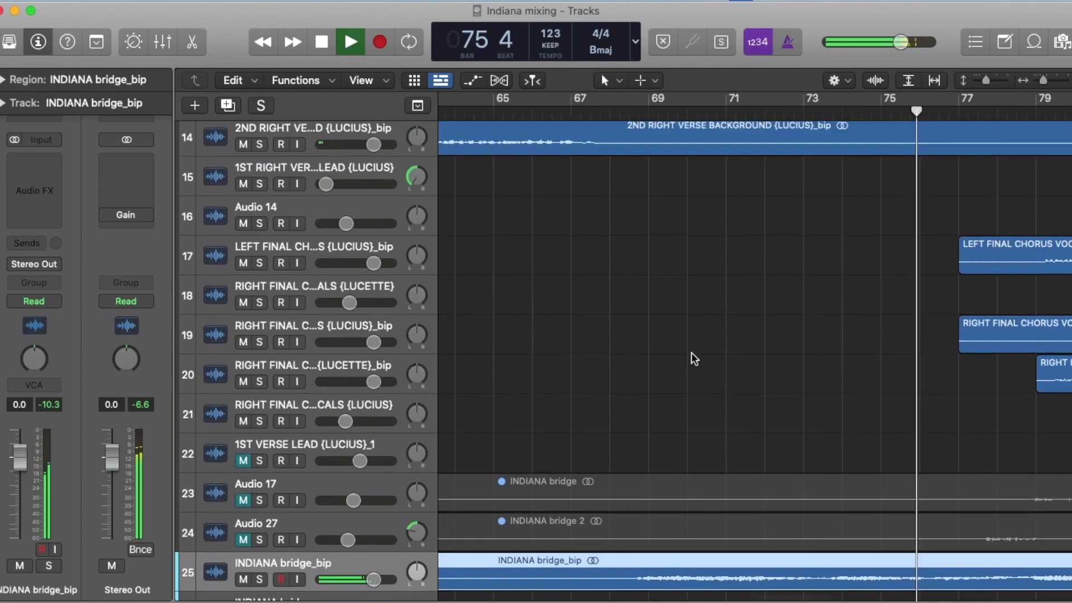
scroll(691, 353, "up", 3)
scroll(691, 353, "right", 6)
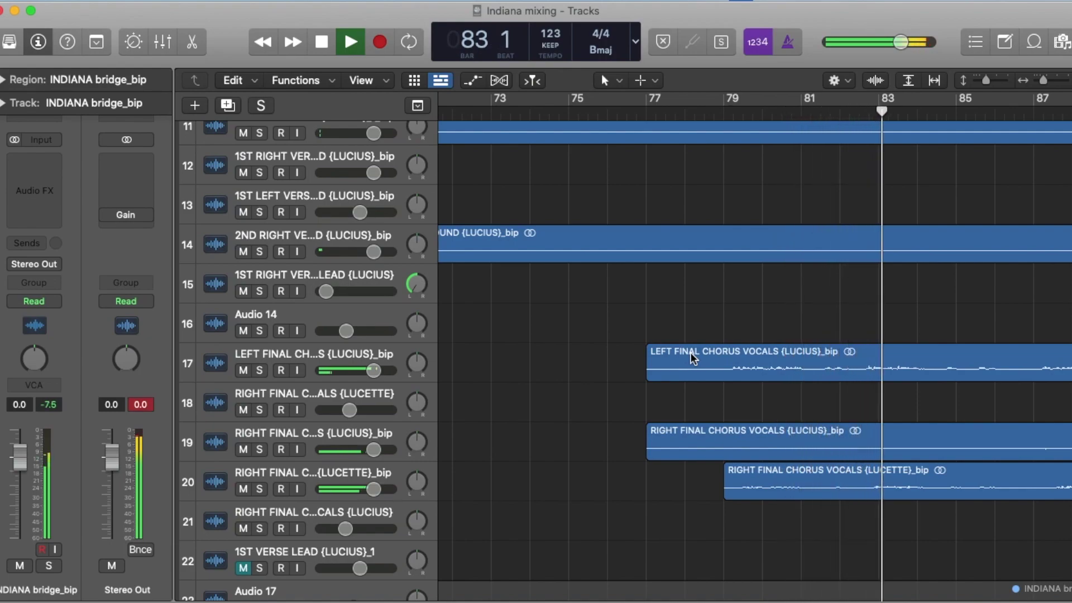
scroll(691, 352, "left", 1)
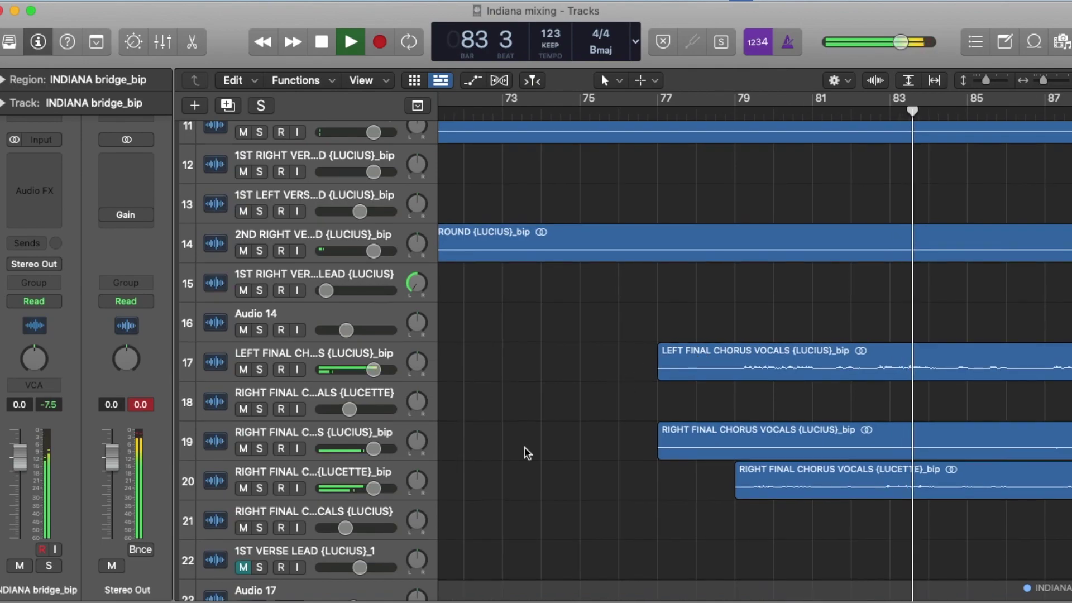
left_click(258, 488)
left_click(259, 448)
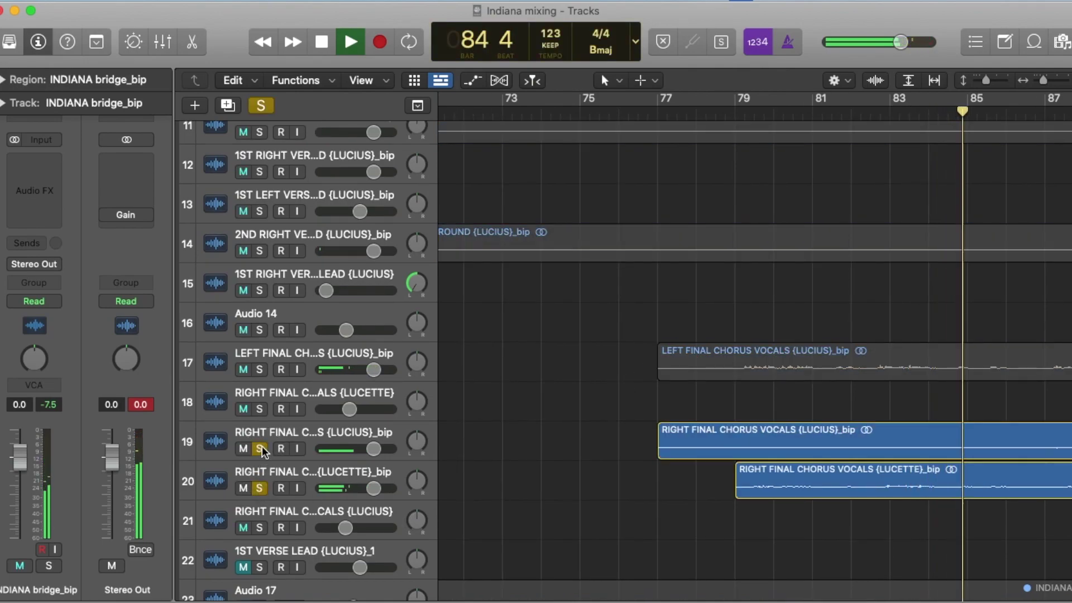
left_click(259, 370)
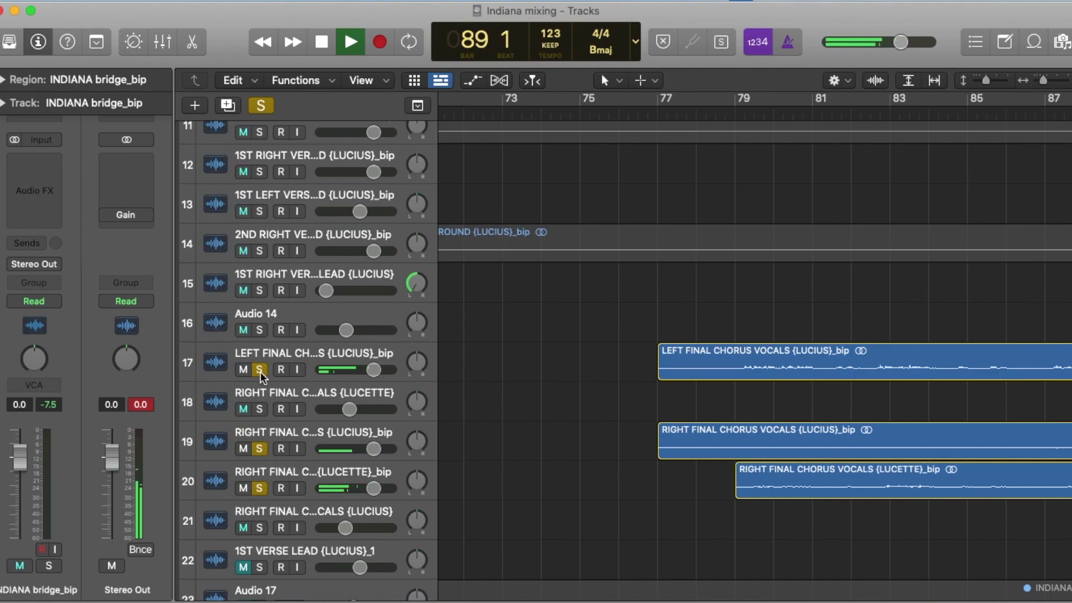
Add LOW CHORUS VOCALS to the solo and stop playback at bar 98
scroll(260, 372, "up", 2)
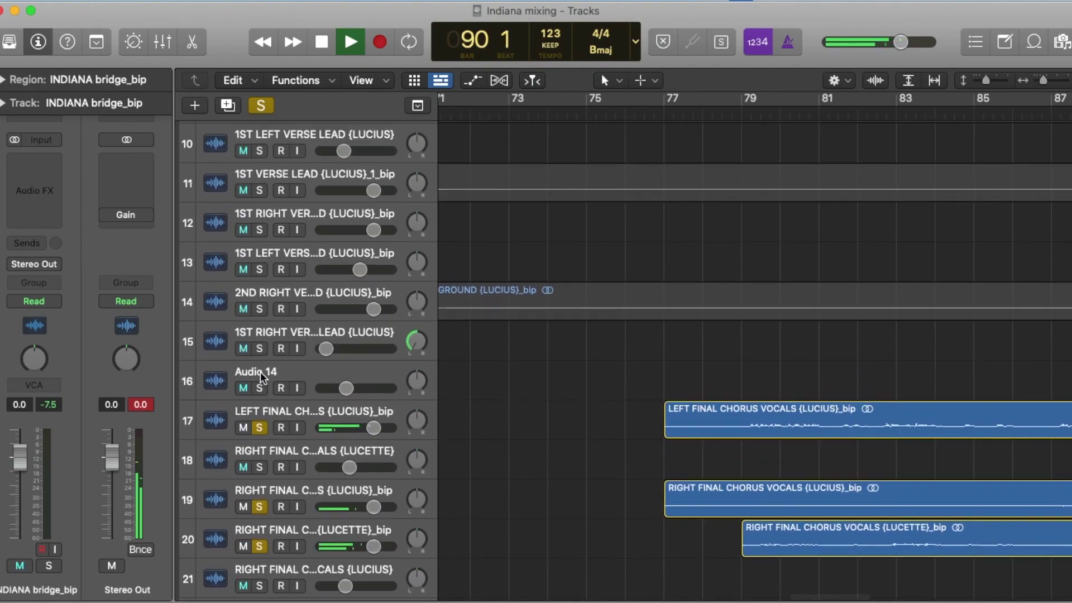
scroll(260, 377, "up", 5)
left_click(266, 260)
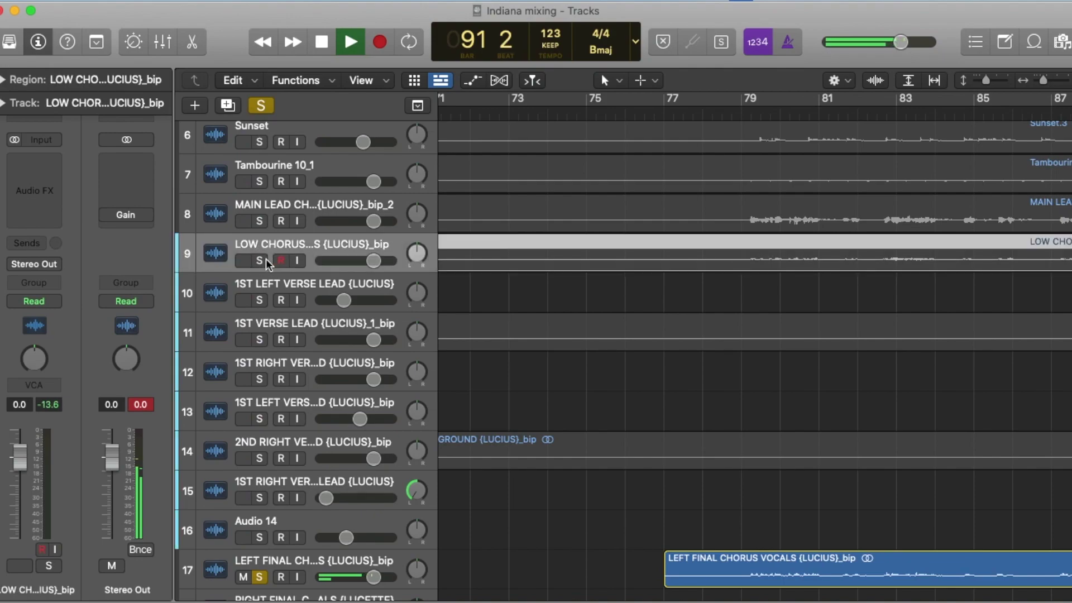
left_click(259, 260)
scroll(714, 328, "down", 3)
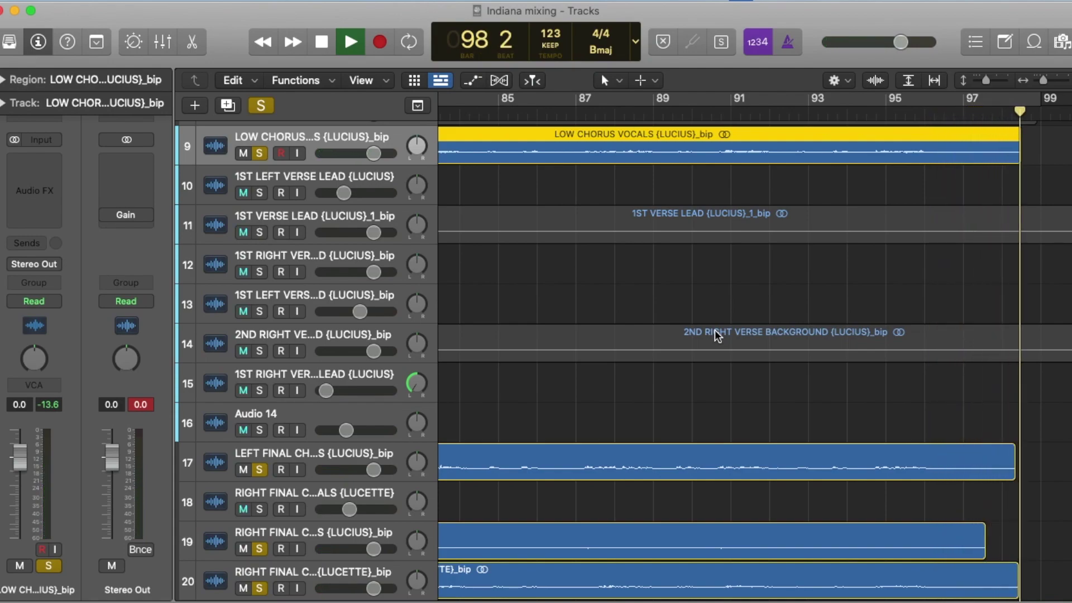
key("space")
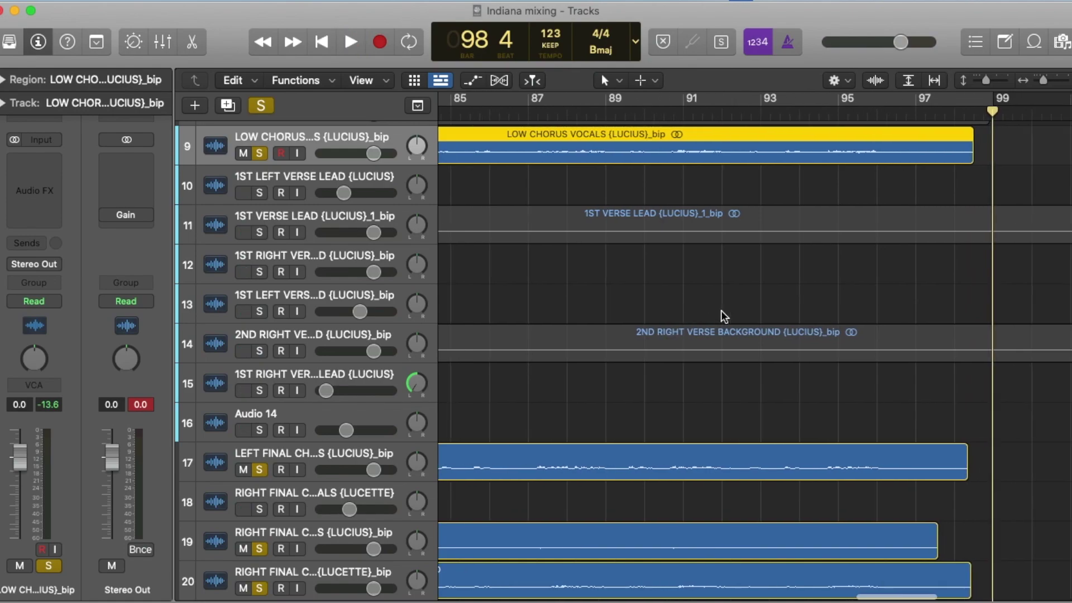
scroll(724, 315, "down", 5)
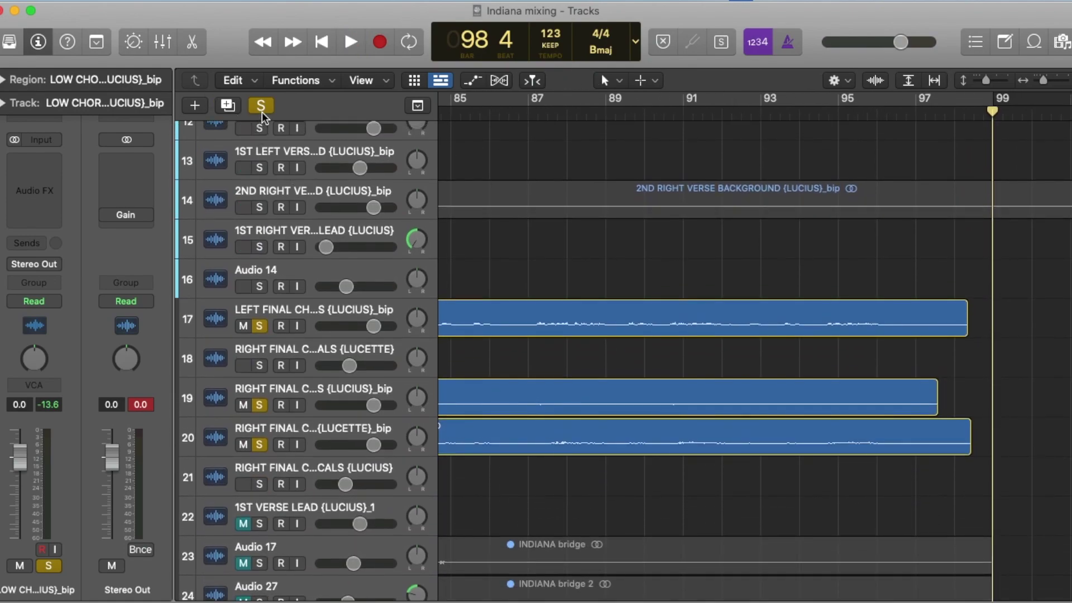
Clear every track solo with the global Solo button and scroll the arrange view left
left_click(261, 105)
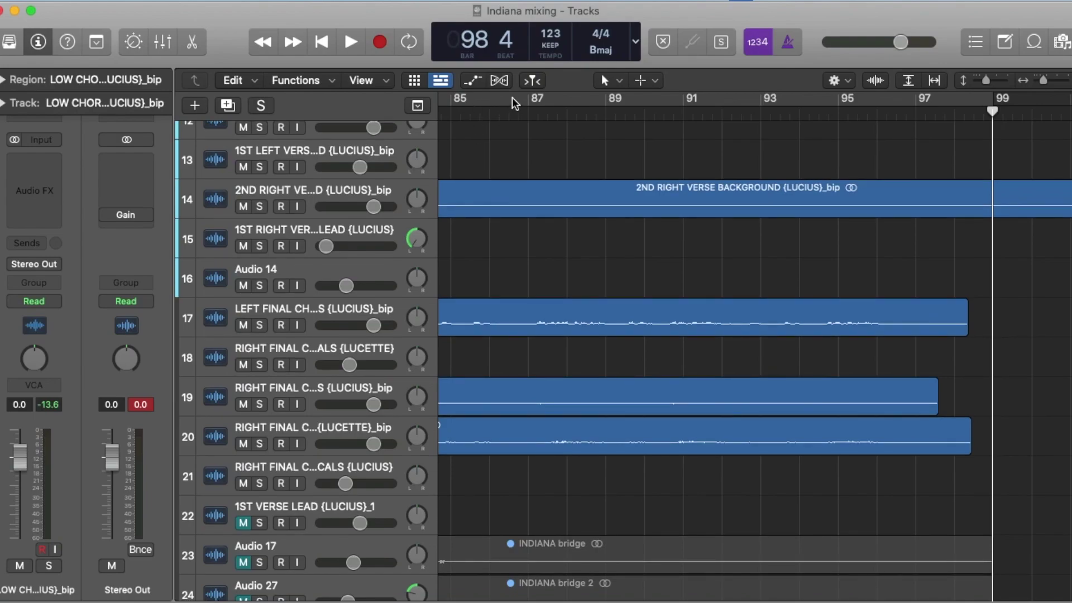
scroll(514, 162, "left", 15)
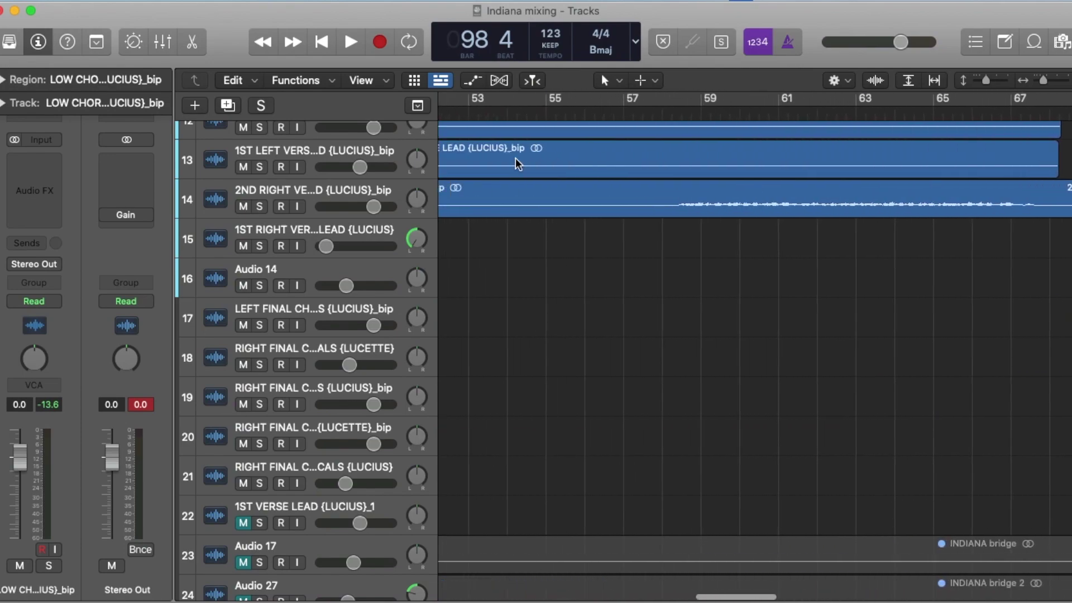
scroll(515, 161, "left", 2)
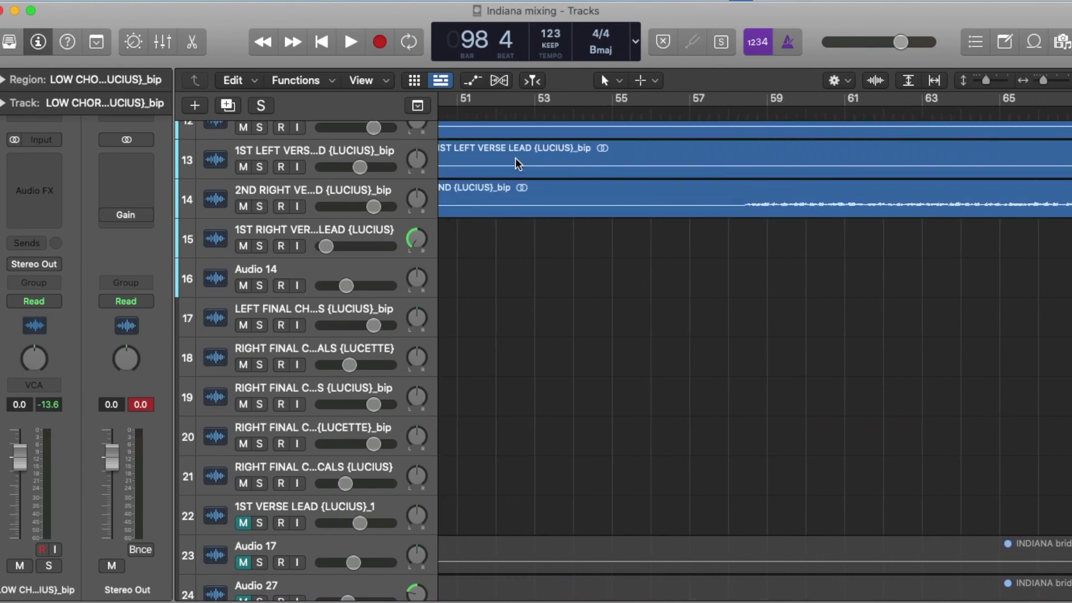